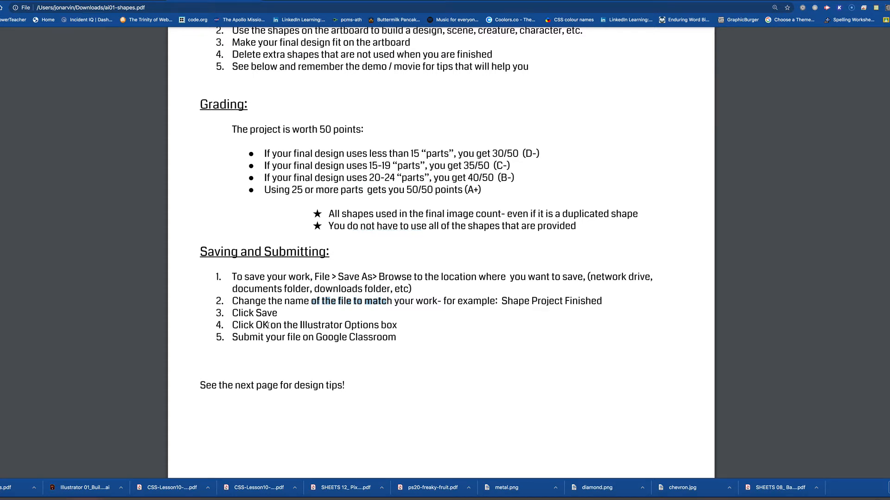
Step: Read the grading, saving and submitting instructions and the design tips in ai01-shapes.pdf
scroll(318, 328, down, 5)
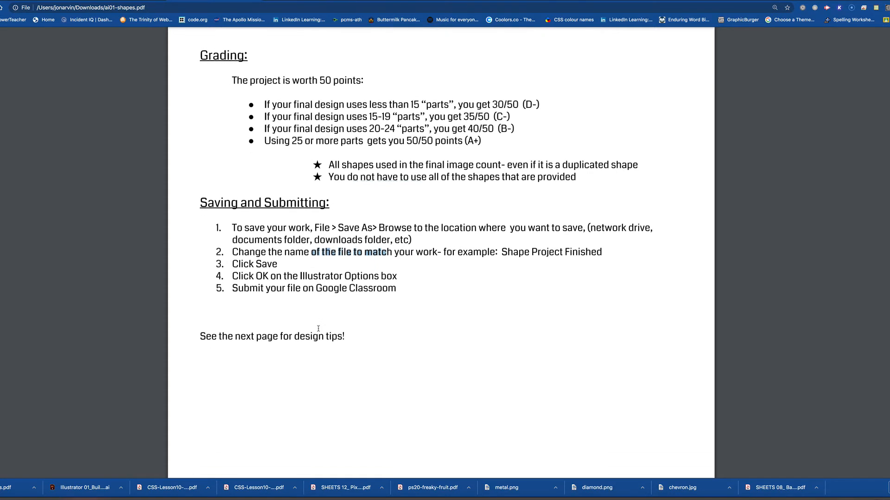
scroll(318, 328, down, 7)
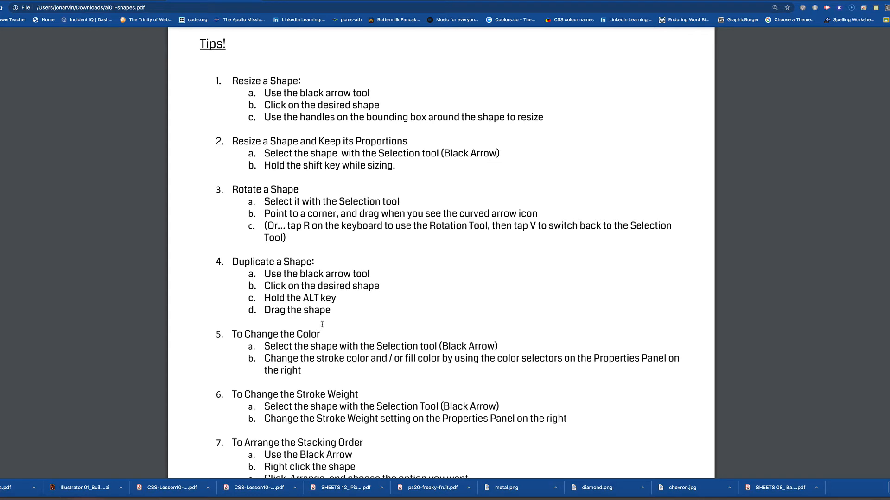
scroll(363, 332, down, 5)
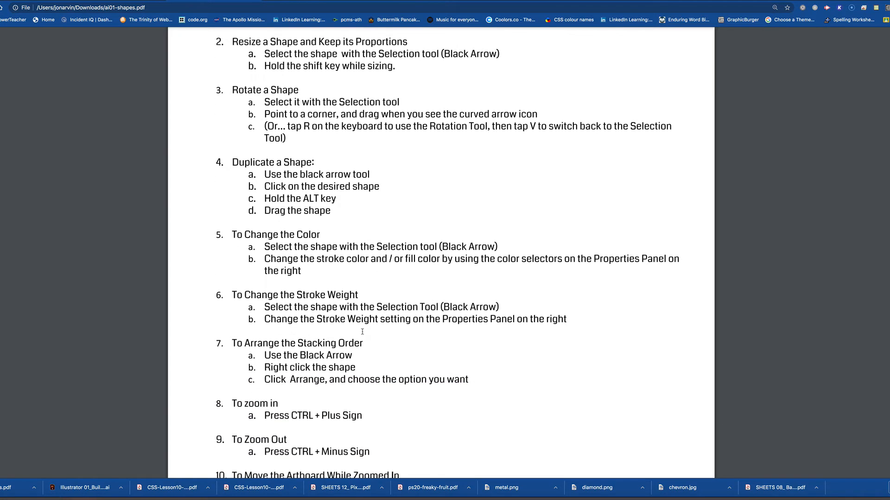
scroll(362, 332, up, 8)
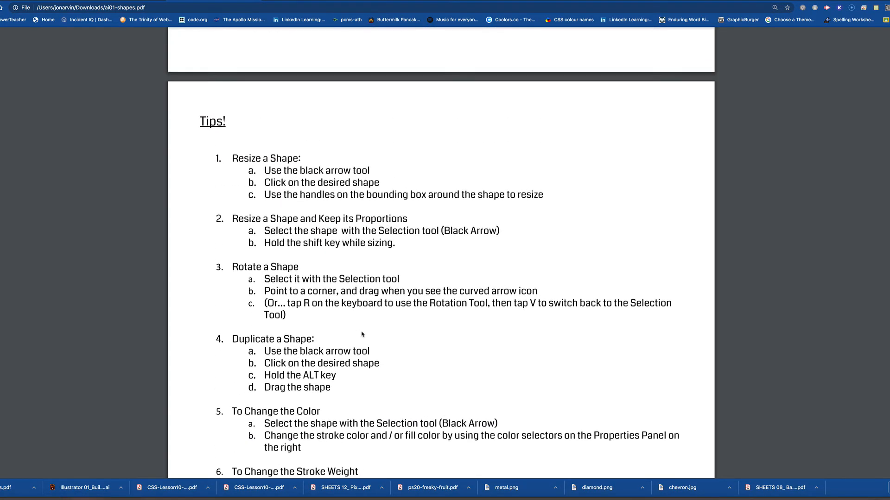
scroll(361, 332, up, 3)
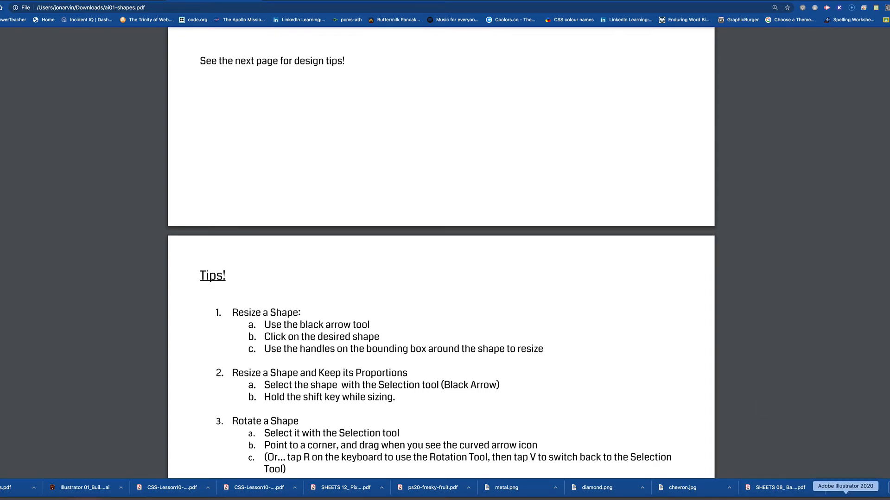
Step: Find Illustrator in the Creative Cloud app's updates list and switch to Illustrator
click(822, 499)
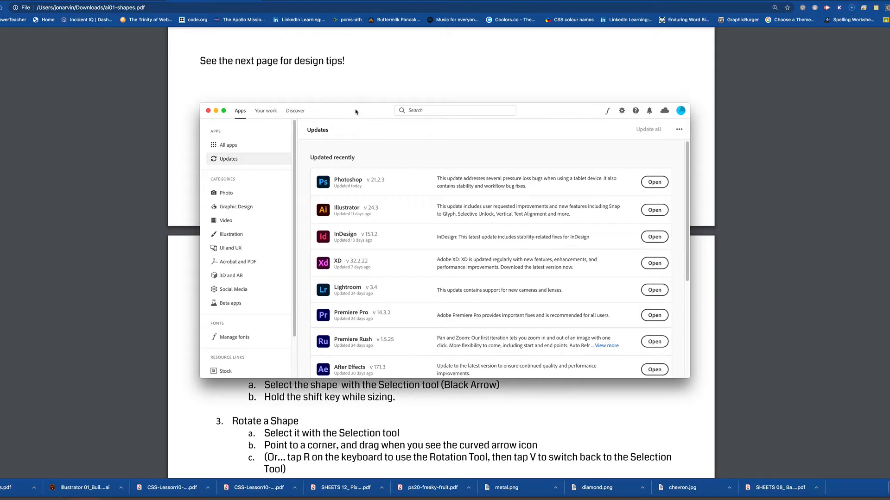
drag(355, 113, 297, 112)
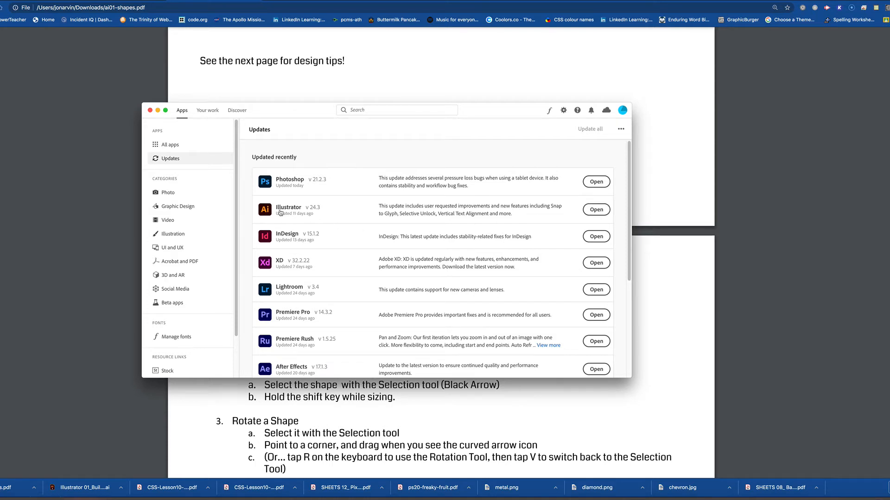
click(601, 214)
click(845, 498)
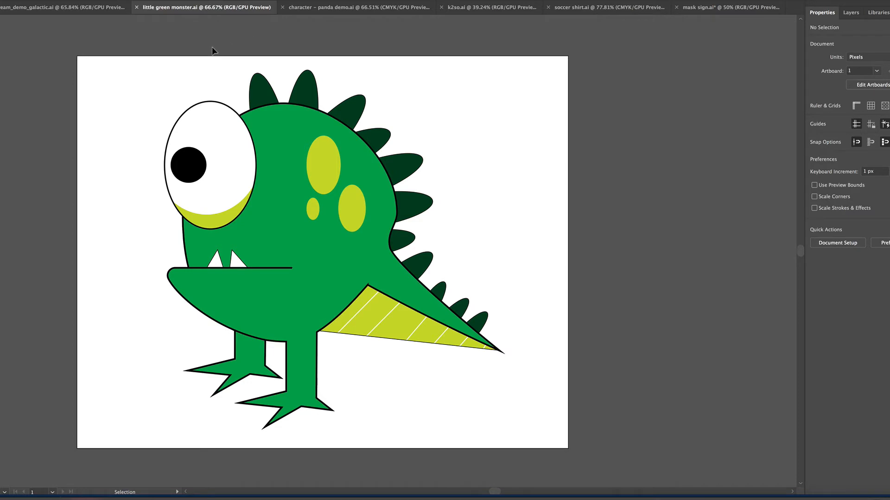
Step: Close all the open Illustrator documents, discarding the changes to mask sign.ai
key(super+w)
key(super+w)
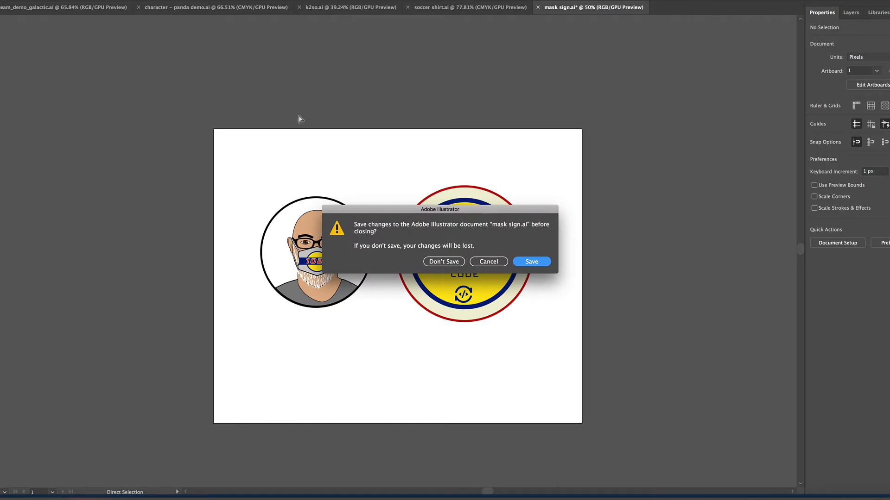
click(443, 262)
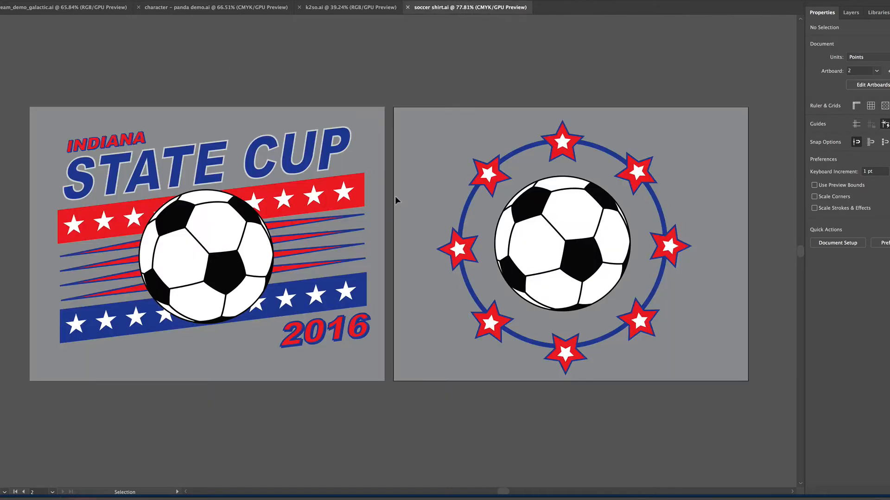
key(super+w)
key(super+w)
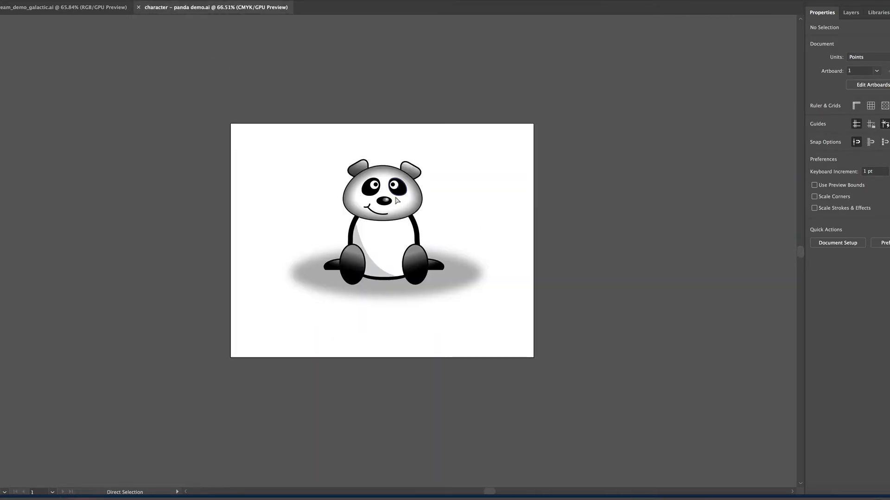
key(super+w)
key(super+w)
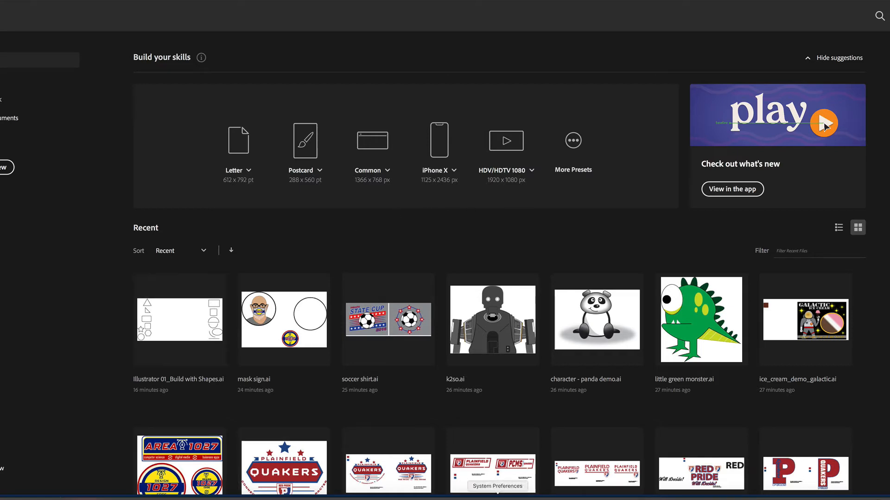
Step: Switch to Google Classroom in the browser and preview the file attached to the Monday: Illustrator 01 assignment
click(521, 499)
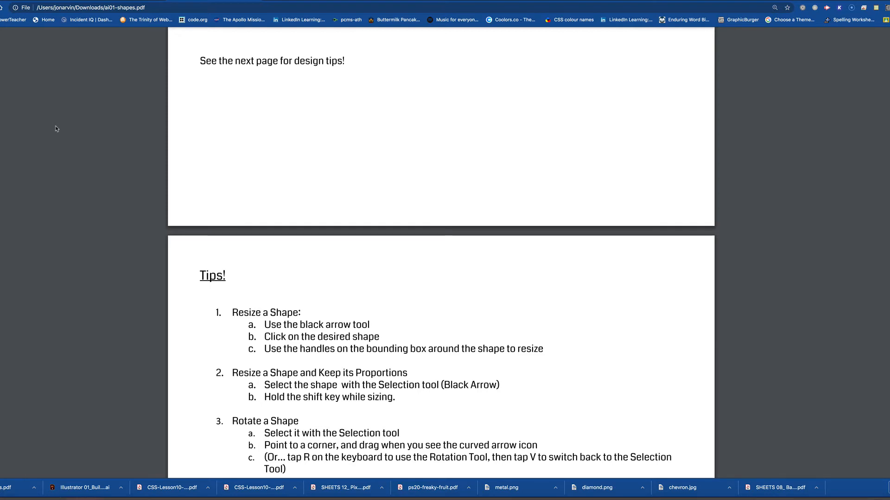
click(125, 0)
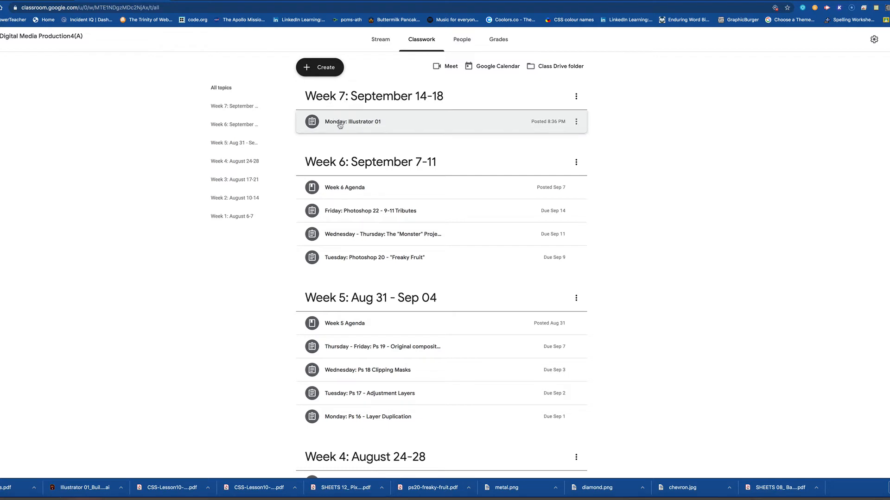
click(372, 123)
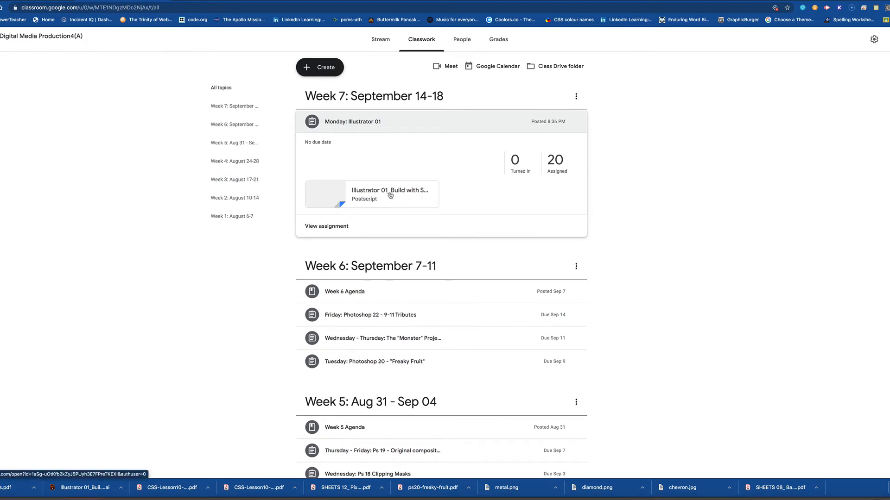
click(365, 206)
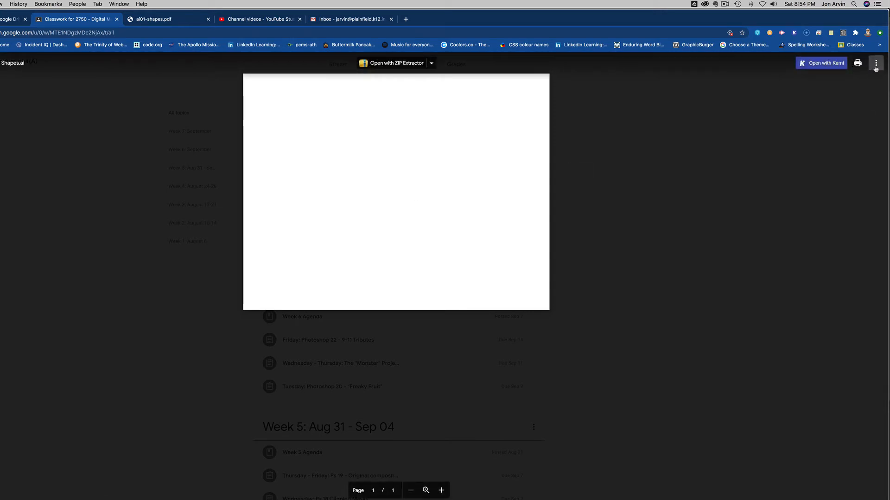
Step: Open the previewed Illustrator 01_Build with Shapes.ai in a new window and download it
click(875, 67)
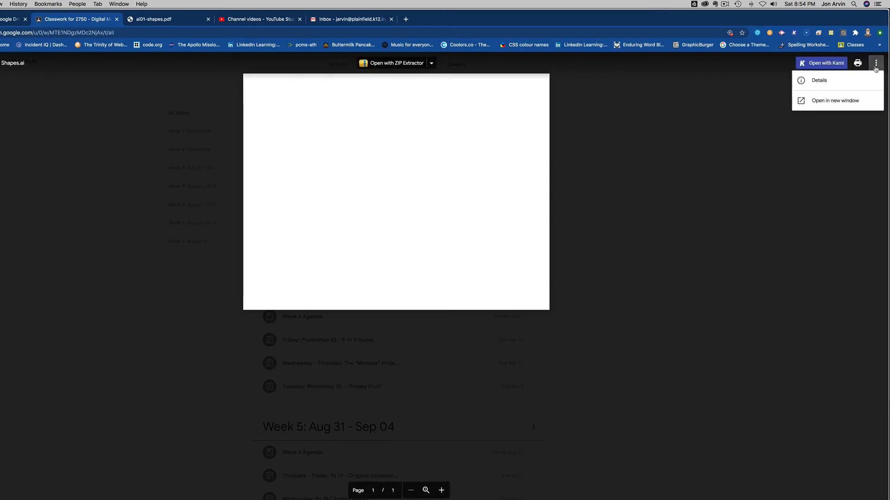
click(823, 106)
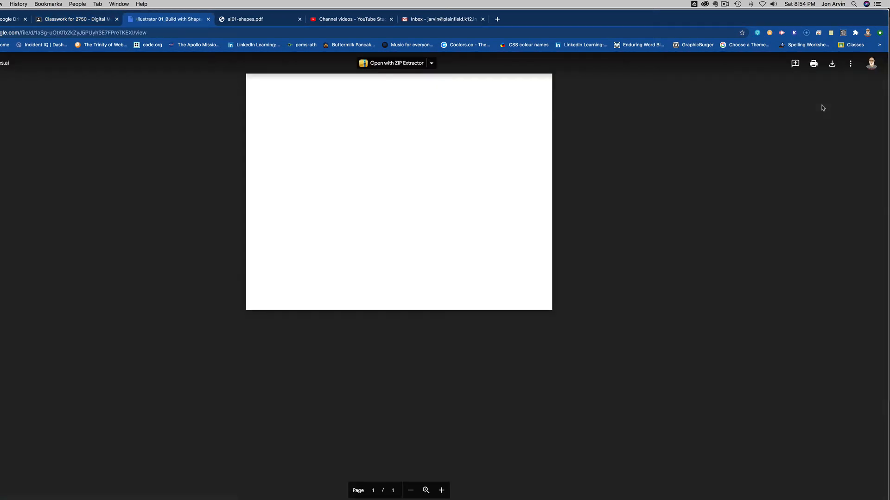
click(831, 67)
click(832, 68)
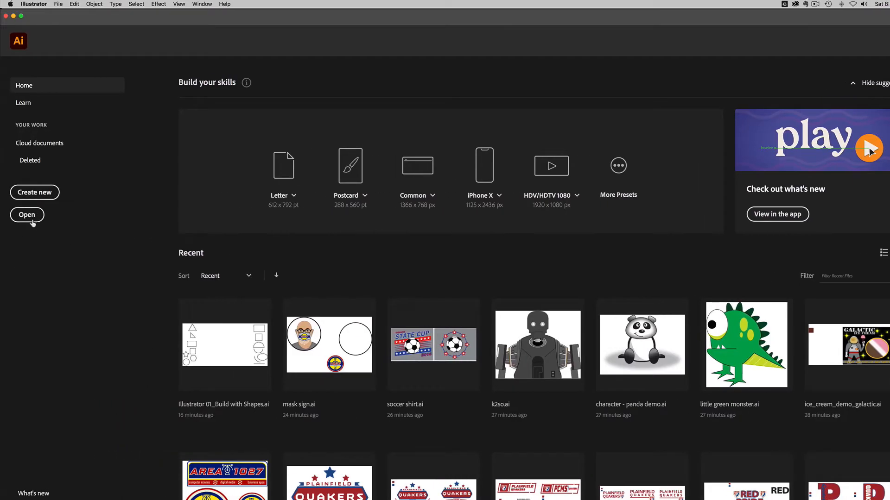
Step: Open Illustrator 01_Build with Shapes.ai from the Downloads folder in Illustrator
click(30, 216)
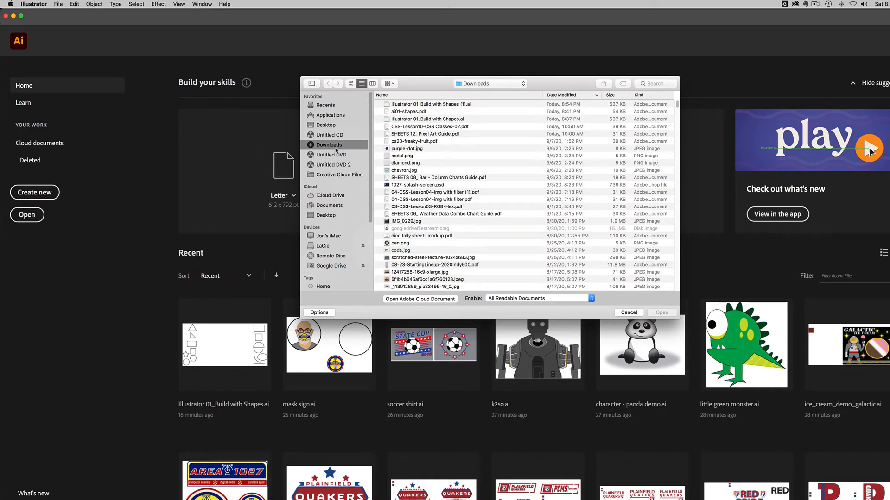
click(428, 120)
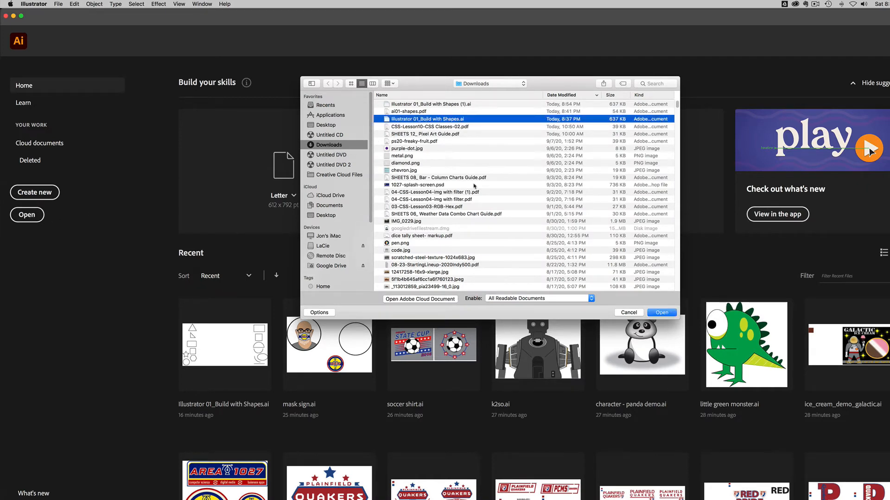
click(668, 316)
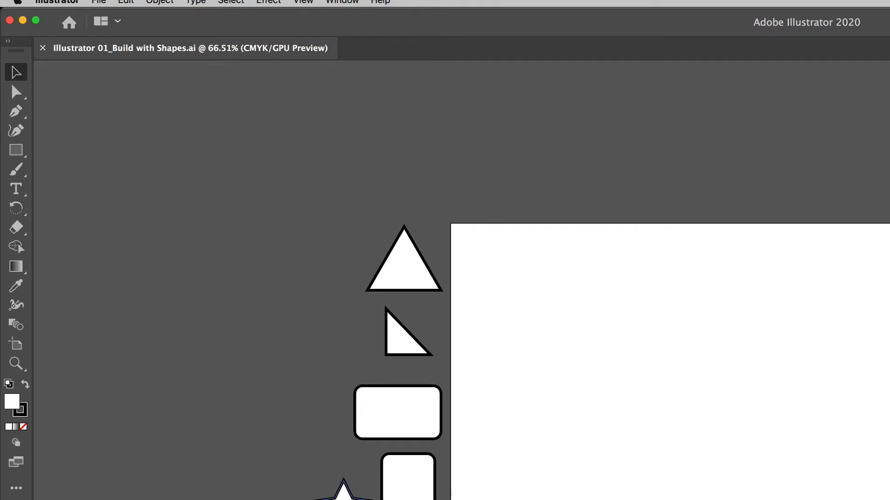
Step: Move the star from beside the artboard onto it, slightly above and left of the artboard's center
drag(287, 390, 563, 293)
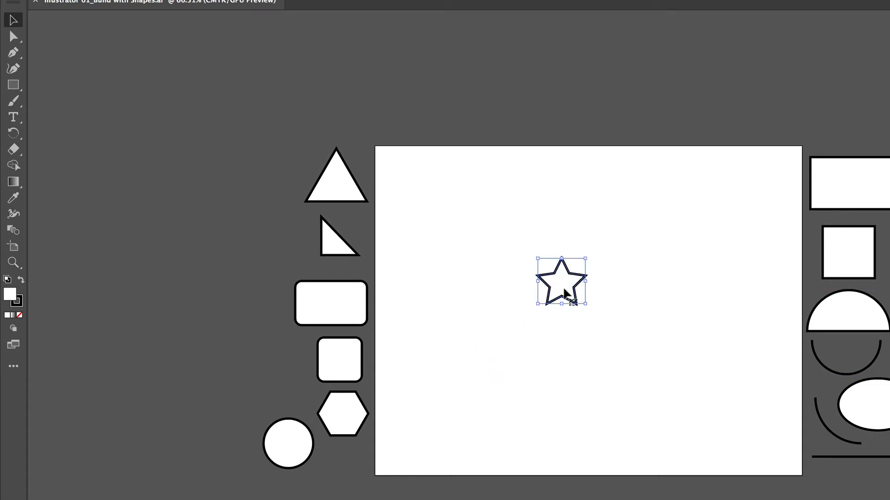
drag(565, 292, 530, 250)
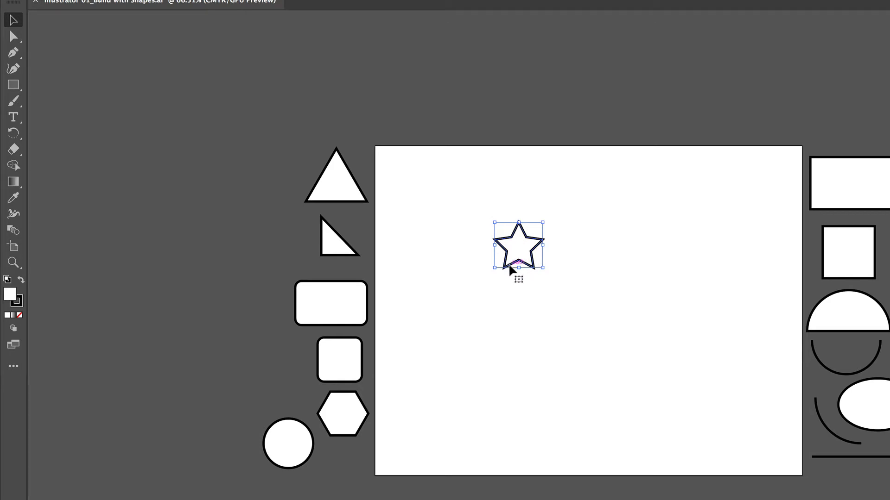
drag(519, 252, 533, 256)
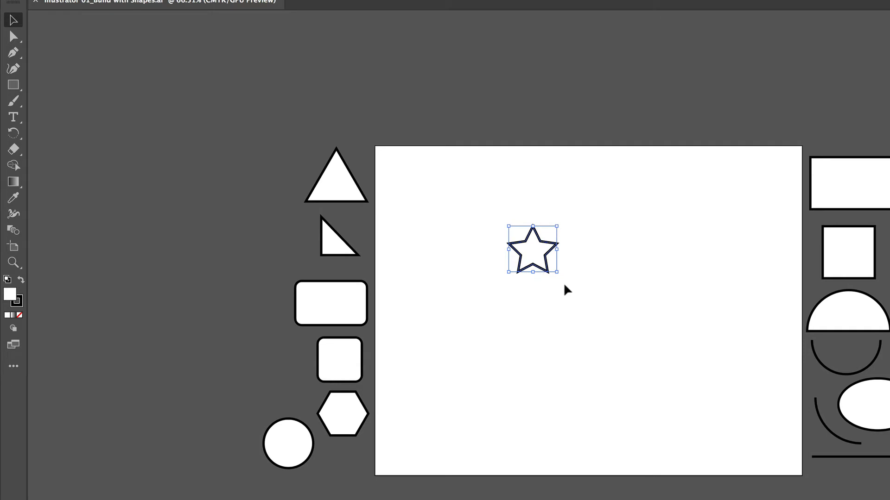
Step: Try enlarging the star freely and moving it up and left on the artboard, and undo both changes
drag(558, 273, 673, 366)
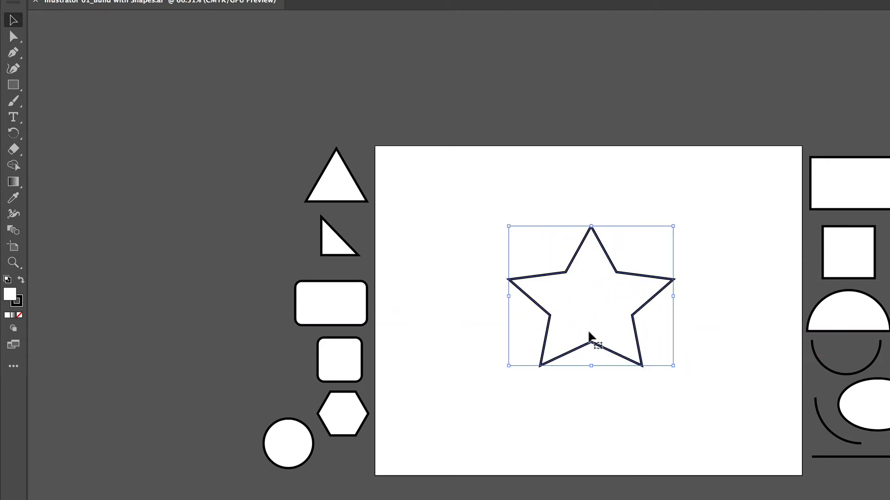
drag(607, 337, 560, 284)
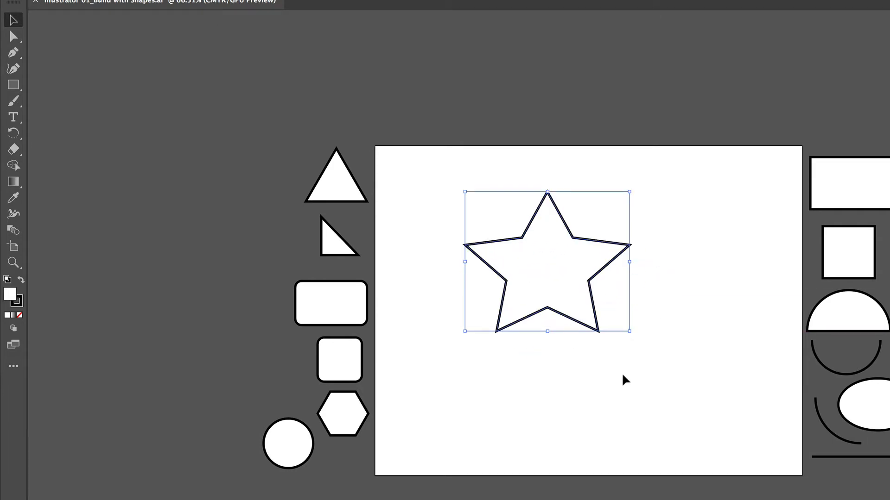
key(super+z)
key(super+z)
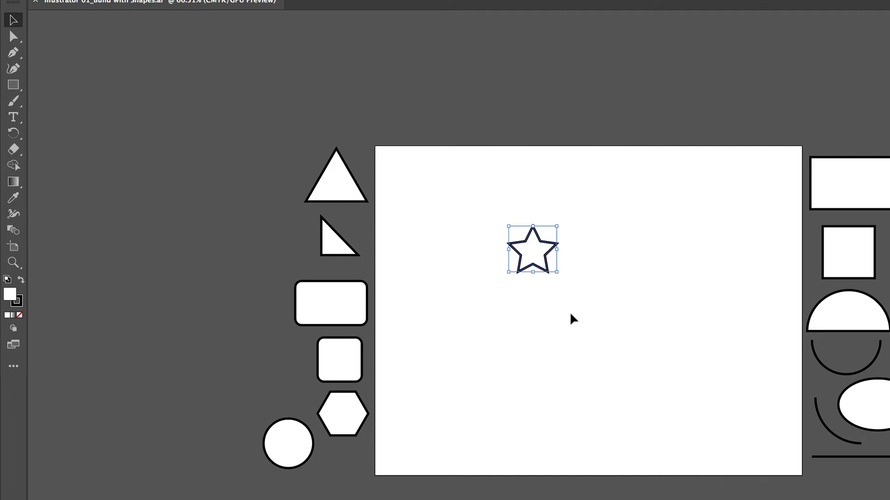
Step: Enlarge the star on the artboard and the plain square beside the artboard, keeping their proportions
drag(557, 274, 569, 313)
mouse_move(851, 256)
mouse_down()
mouse_move(624, 329)
mouse_move(716, 388)
mouse_move(759, 439)
mouse_move(701, 398)
mouse_move(774, 454)
mouse_move(685, 383)
mouse_move(779, 467)
mouse_move(669, 388)
mouse_move(733, 437)
mouse_move(673, 380)
mouse_move(745, 448)
mouse_move(675, 398)
mouse_move(739, 351)
mouse_move(739, 330)
mouse_move(594, 417)
mouse_move(472, 411)
mouse_move(778, 429)
mouse_move(738, 291)
mouse_move(720, 414)
mouse_move(700, 389)
mouse_move(740, 441)
mouse_move(683, 395)
mouse_move(733, 428)
mouse_move(699, 396)
mouse_move(687, 398)
mouse_move(749, 324)
mouse_move(889, 330)
mouse_move(889, 227)
mouse_up()
drag(528, 269, 650, 367)
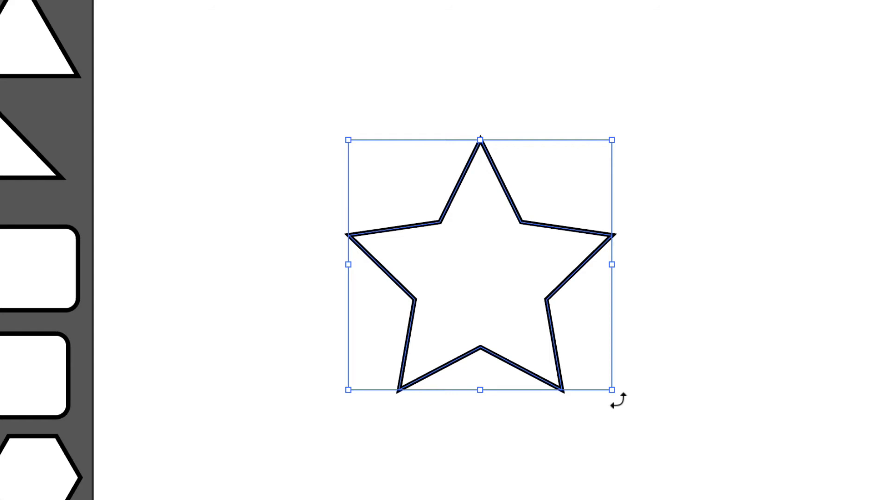
Step: Try rotating the star by its bounding box corner and with the Rotate tool, and return to the Selection tool
drag(619, 401, 600, 384)
key(ctrl+z)
key(r)
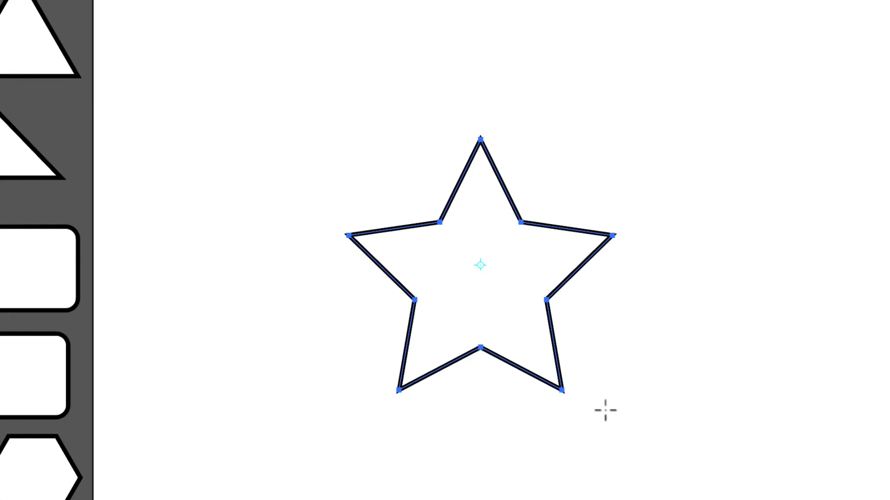
mouse_move(605, 410)
mouse_down()
mouse_move(636, 394)
mouse_move(671, 249)
mouse_move(656, 400)
mouse_move(429, 482)
mouse_move(696, 409)
mouse_move(728, 208)
mouse_move(562, 449)
mouse_move(538, 452)
mouse_move(681, 264)
mouse_move(636, 362)
mouse_move(459, 431)
mouse_move(707, 342)
mouse_move(663, 391)
mouse_move(591, 433)
mouse_move(615, 422)
mouse_up()
key(v)
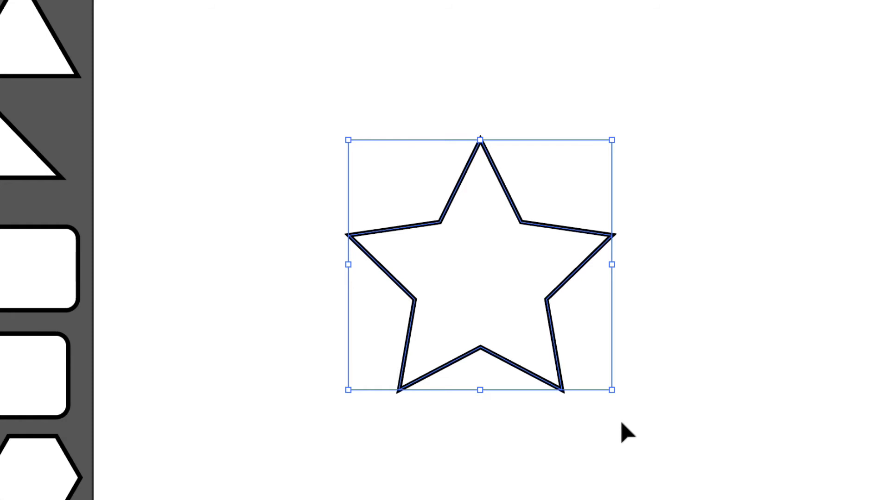
Step: Move the star to the artboard's upper left and duplicate it twice, one copy to its right and one below that copy
drag(519, 338, 445, 299)
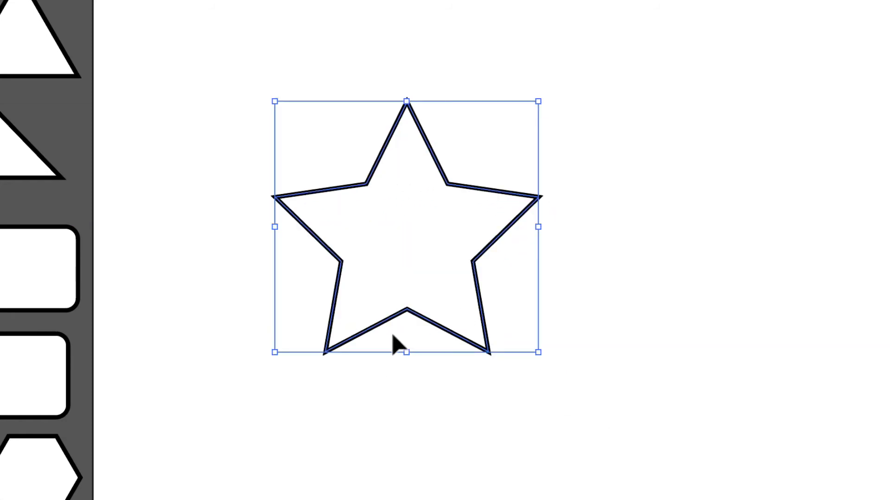
drag(405, 228, 312, 169)
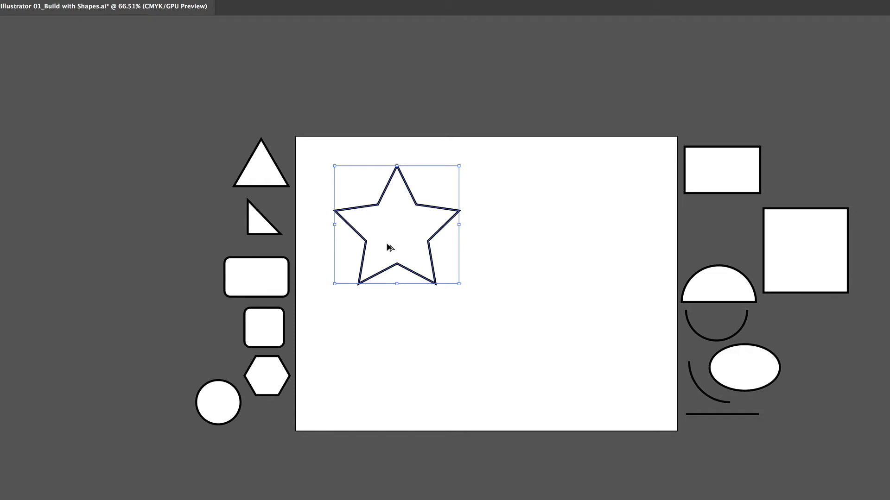
drag(389, 246, 530, 239)
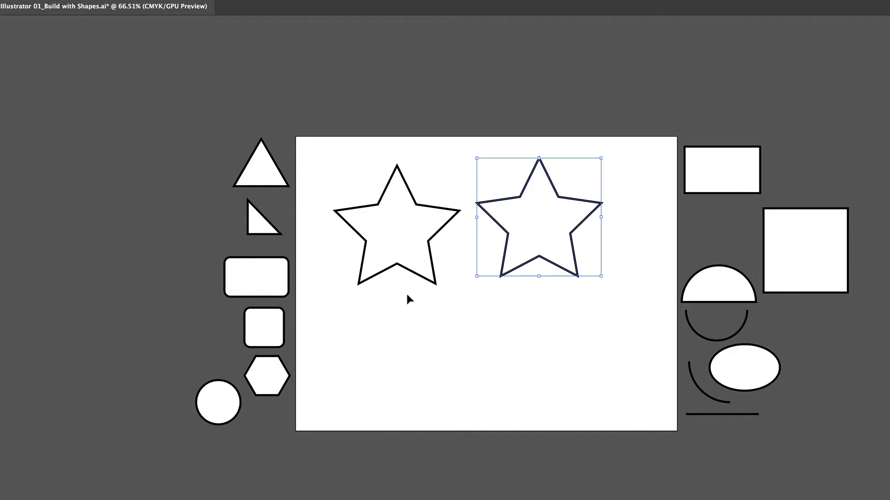
drag(558, 227, 558, 362)
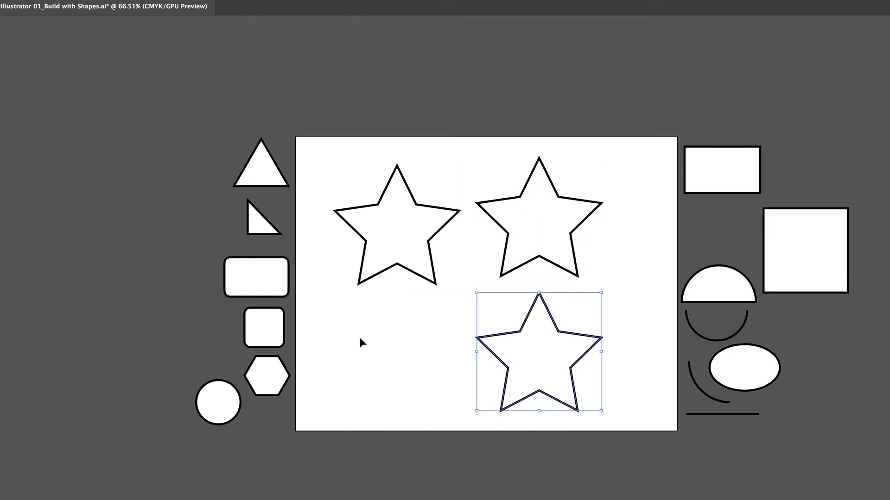
Step: Duplicate the lower-right star onto the artboard's empty lower-left area, and delete the lower-right star after shifting it
drag(533, 359, 385, 366)
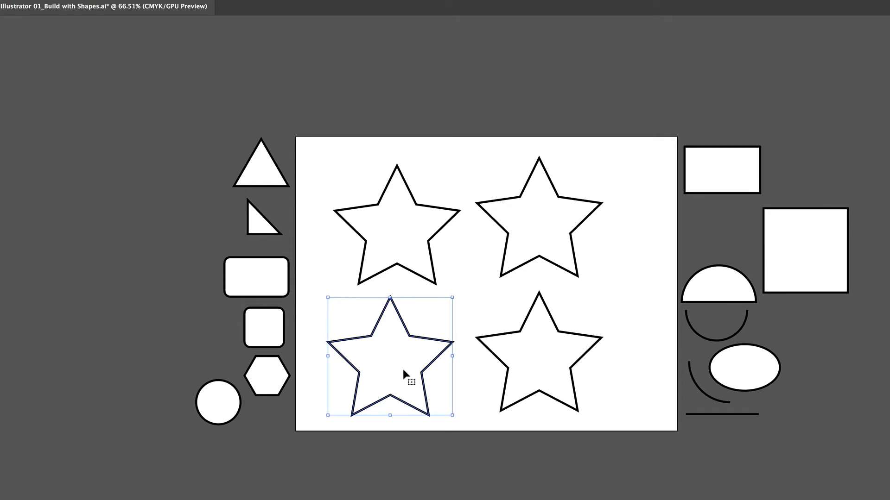
drag(540, 365, 565, 365)
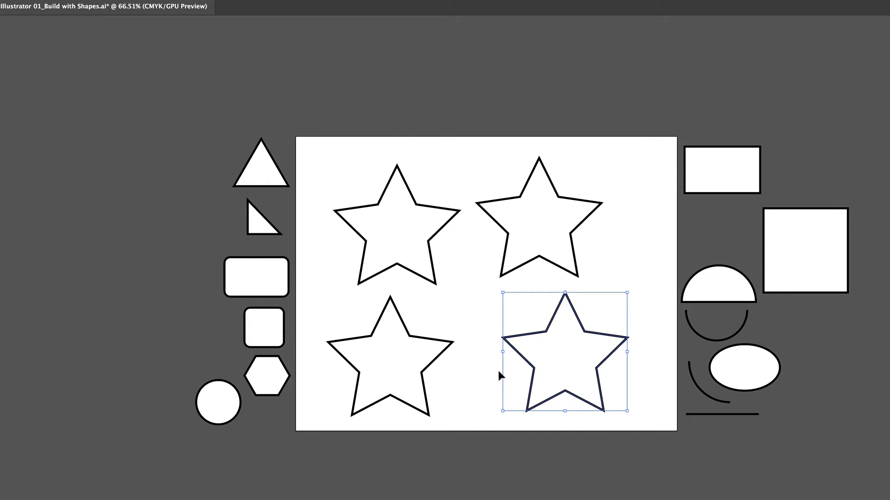
drag(560, 362, 552, 364)
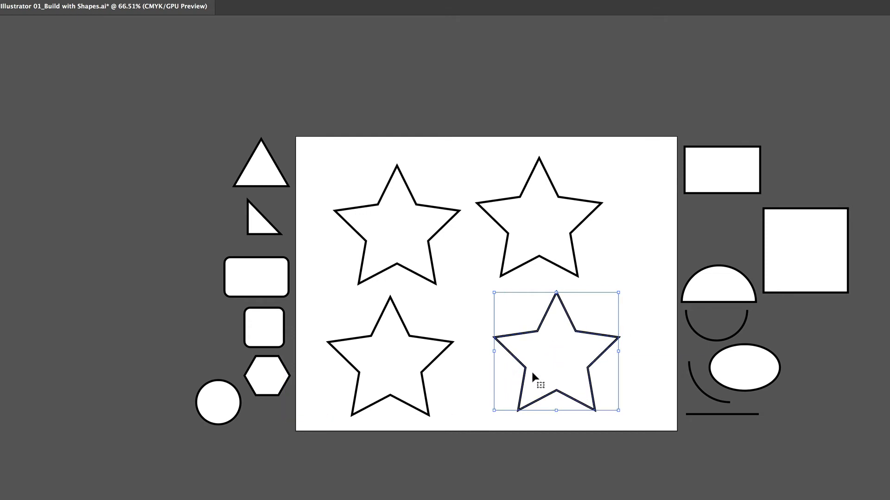
key(Delete)
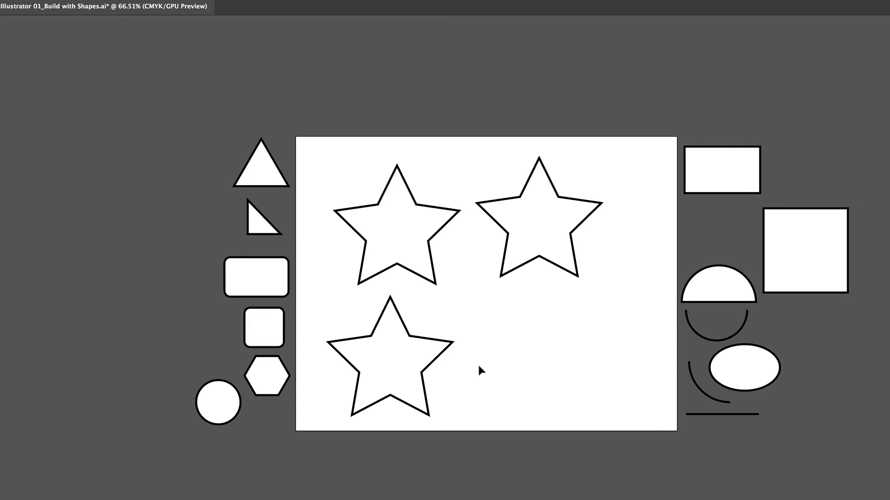
Step: Move all the shapes standing right of the artboard to the far left side, beyond the triangles and rounded shapes
click(535, 237)
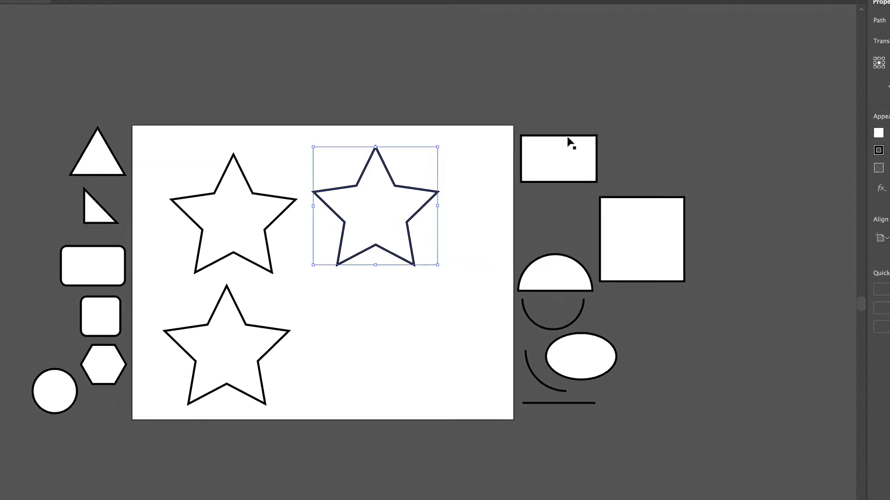
drag(596, 405, 599, 398)
drag(586, 269, 0, 292)
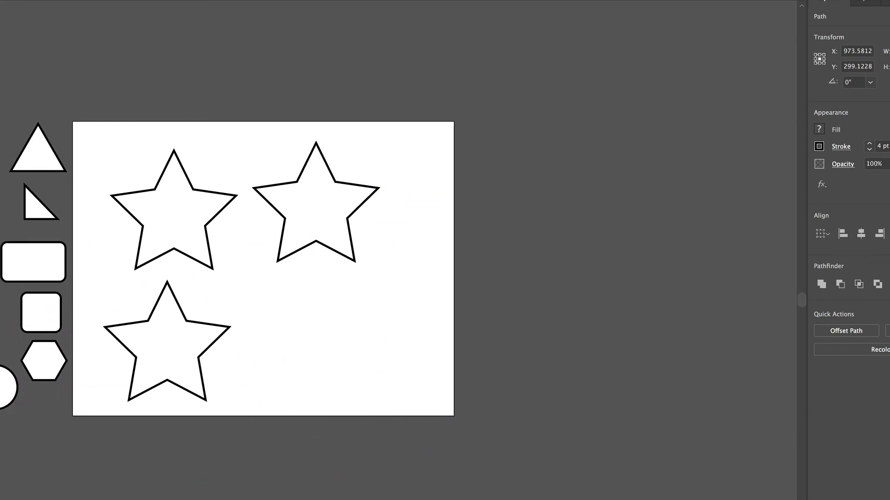
drag(279, 353, 584, 356)
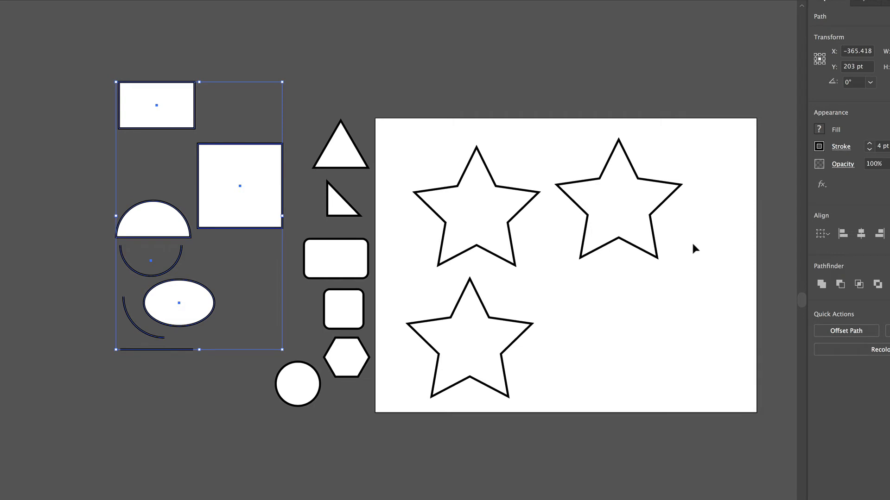
Step: Fill the upper-right star with the orange swatch and set its stroke colour to green
click(630, 217)
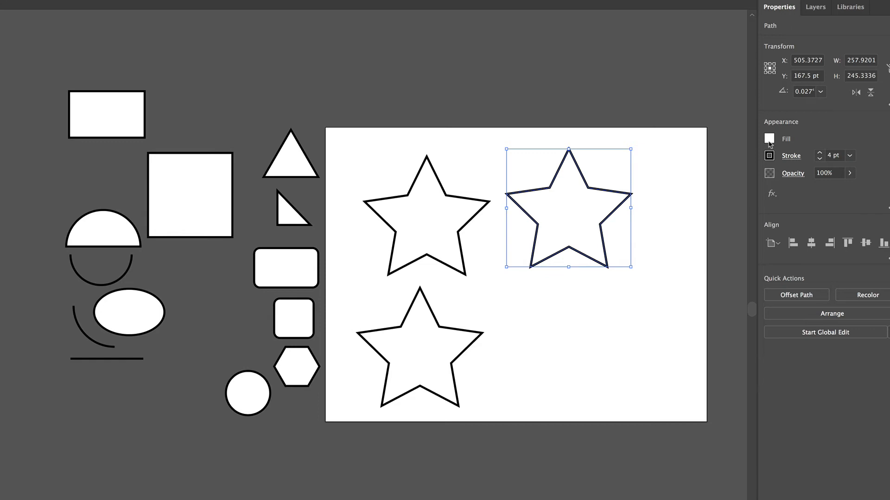
click(769, 141)
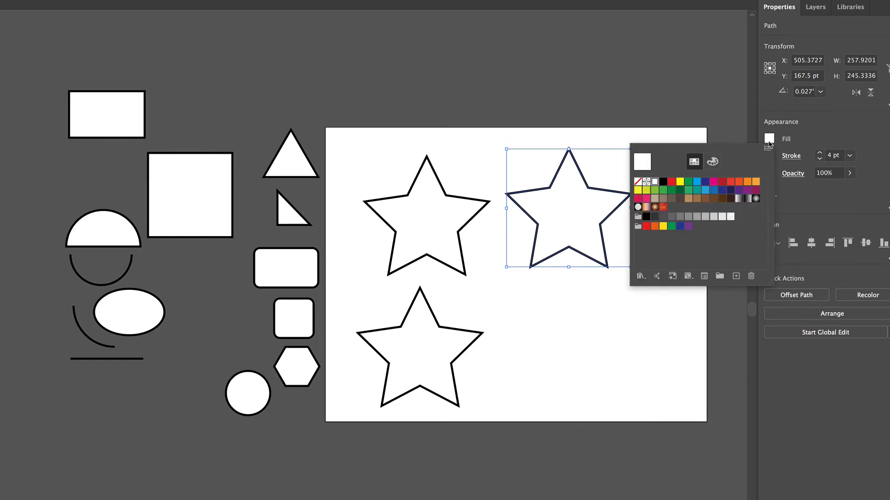
click(713, 163)
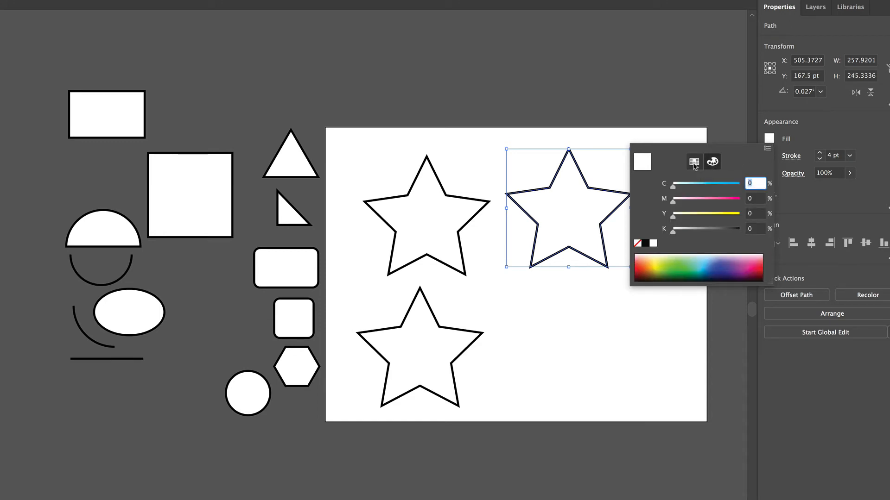
click(694, 165)
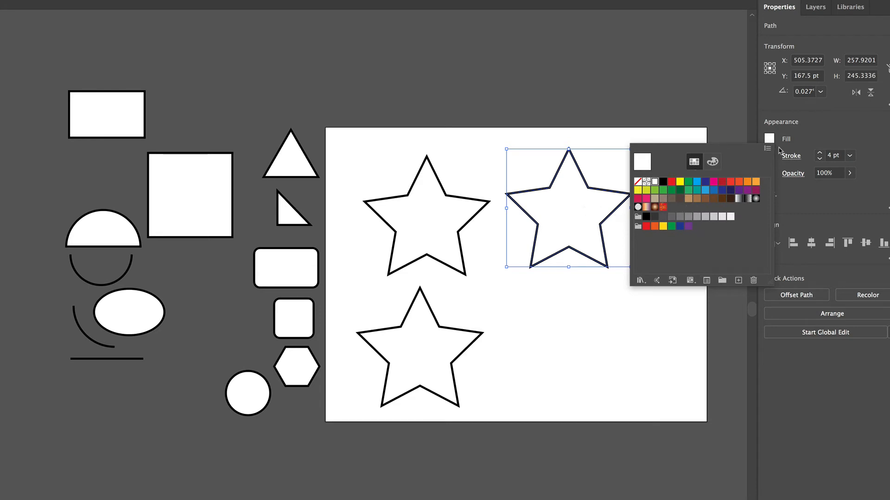
click(748, 182)
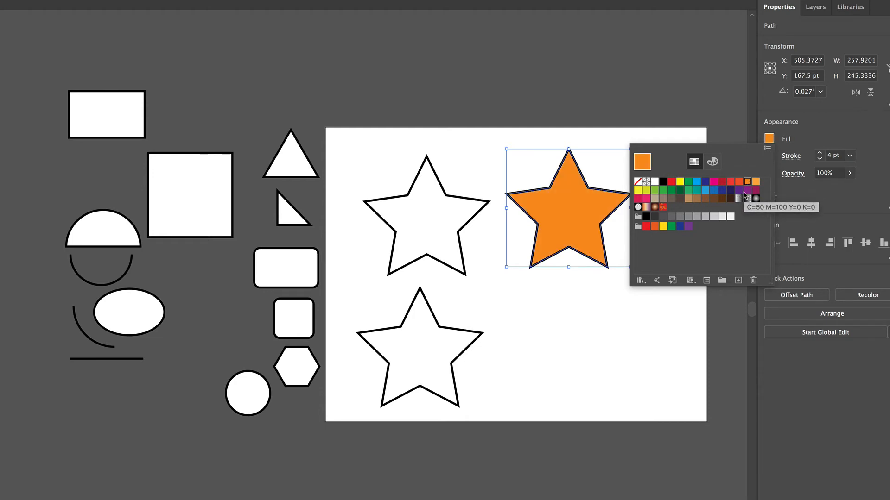
click(807, 148)
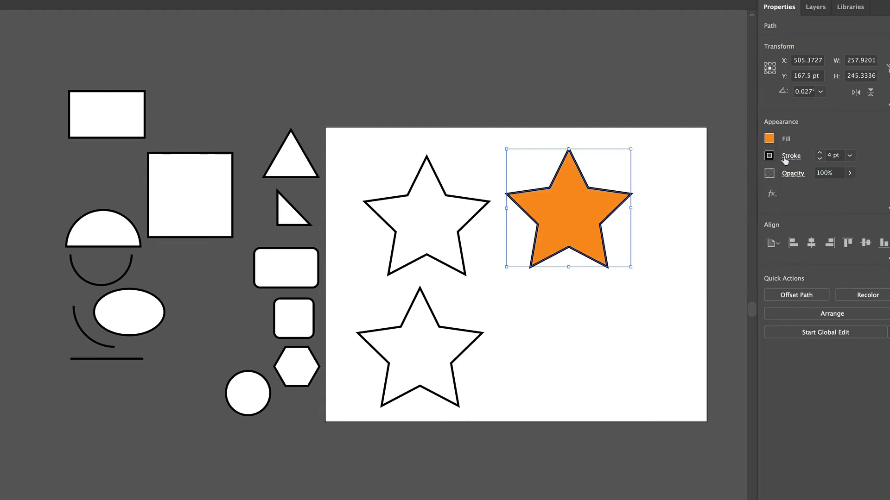
click(768, 158)
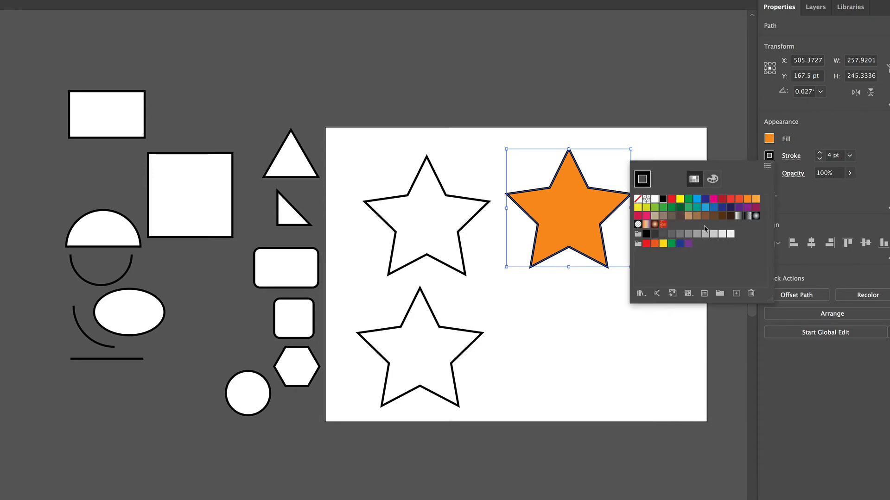
click(688, 199)
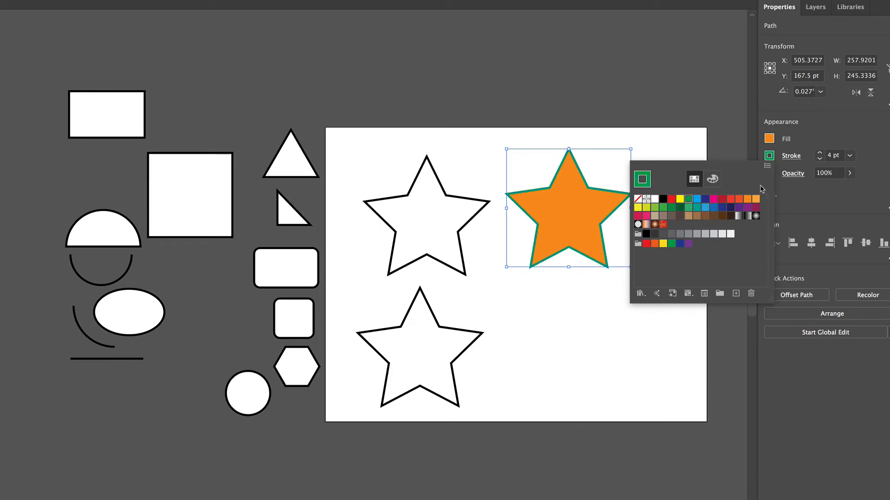
Step: Try thickening the orange star's green stroke to 16 pt
click(820, 154)
click(820, 154)
click(820, 154)
click(820, 154)
click(820, 154)
click(820, 154)
click(820, 155)
click(820, 154)
click(820, 155)
click(820, 154)
click(820, 154)
click(820, 154)
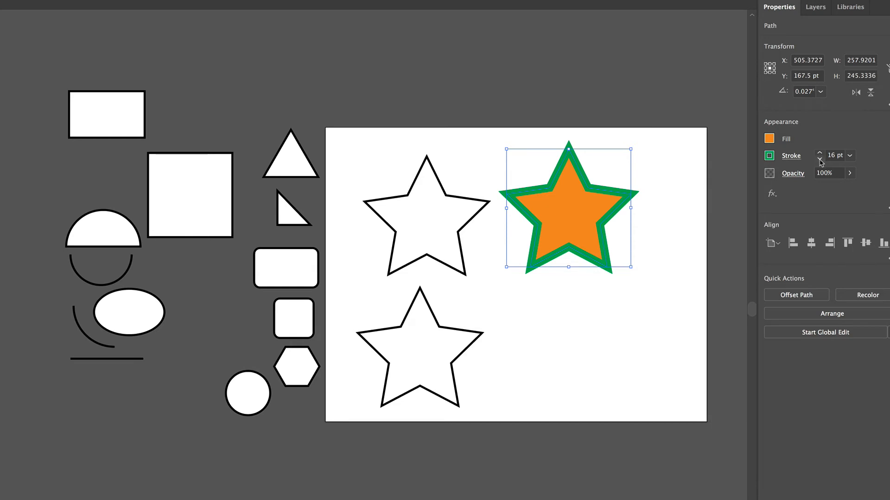
Step: Try a 7 pt stroke weight on the orange star and open the list of preset weights
click(819, 159)
click(819, 159)
click(819, 159)
click(820, 159)
click(819, 160)
click(820, 160)
click(820, 160)
click(820, 159)
click(820, 159)
click(849, 156)
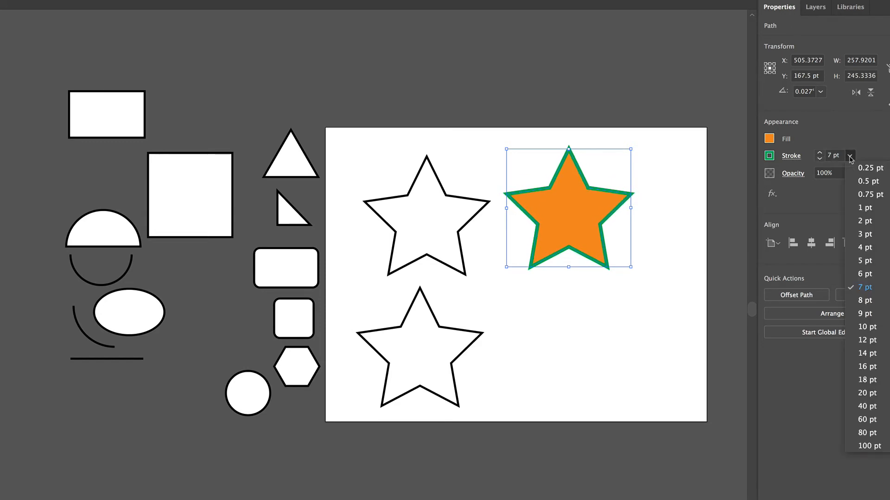
Step: Try reducing the orange star's stroke weight step by step until it has no stroke
click(819, 159)
click(820, 159)
click(820, 159)
click(820, 159)
click(820, 159)
click(820, 160)
click(820, 159)
click(819, 160)
click(820, 160)
click(820, 159)
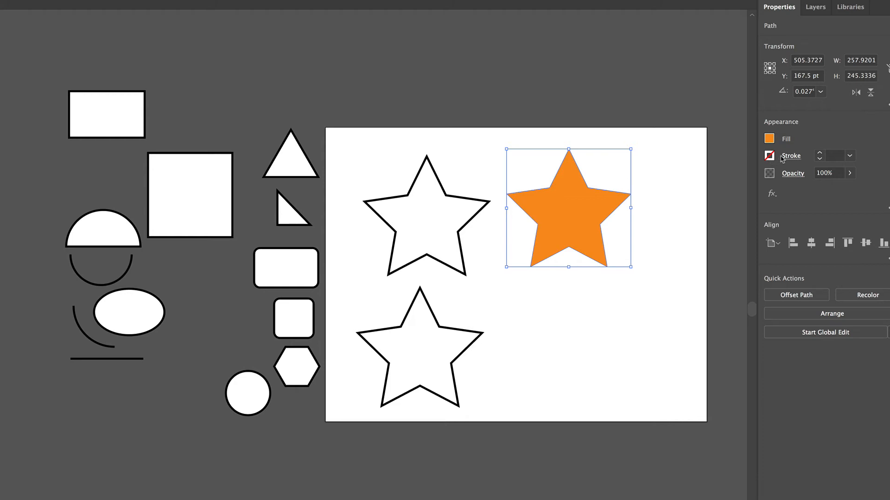
Step: Set the orange star's green stroke weight to 6 pt
click(820, 154)
click(820, 153)
click(820, 153)
click(819, 153)
click(819, 153)
click(820, 154)
click(820, 154)
click(819, 154)
click(819, 153)
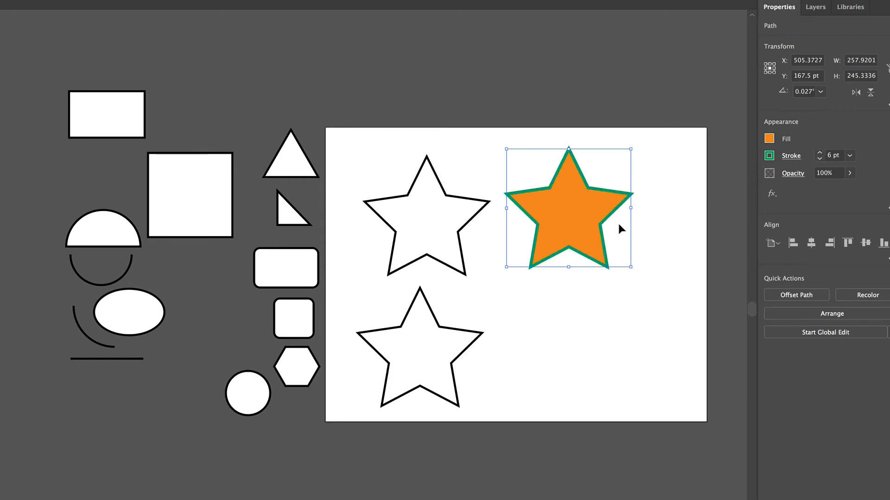
Step: Nudge the orange star slightly right and up, and place the circle so it lies partly behind the star's bottom notch
drag(579, 214, 589, 211)
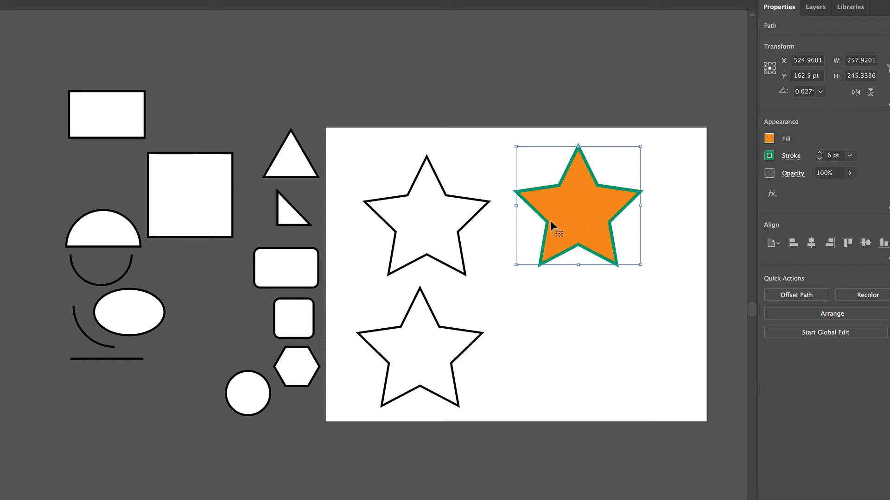
drag(251, 397, 577, 256)
click(580, 309)
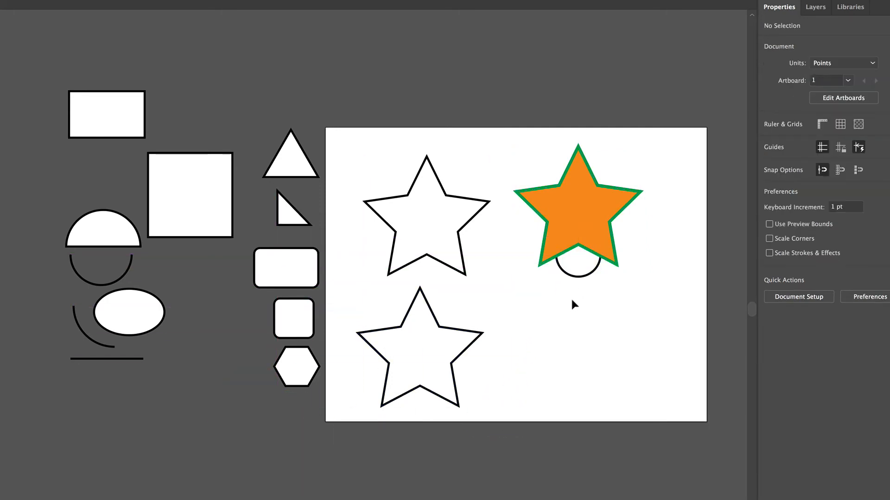
Step: Fill the circle behind the orange star with the dark red swatch and deselect it
click(578, 269)
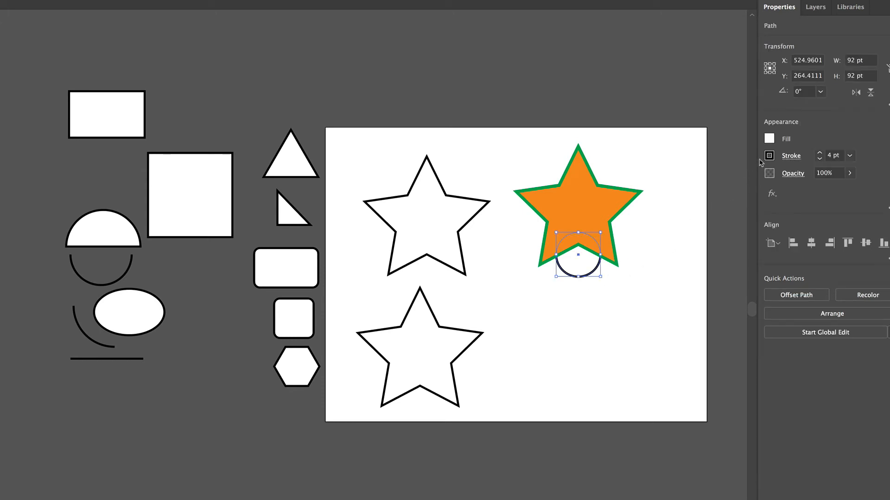
click(769, 139)
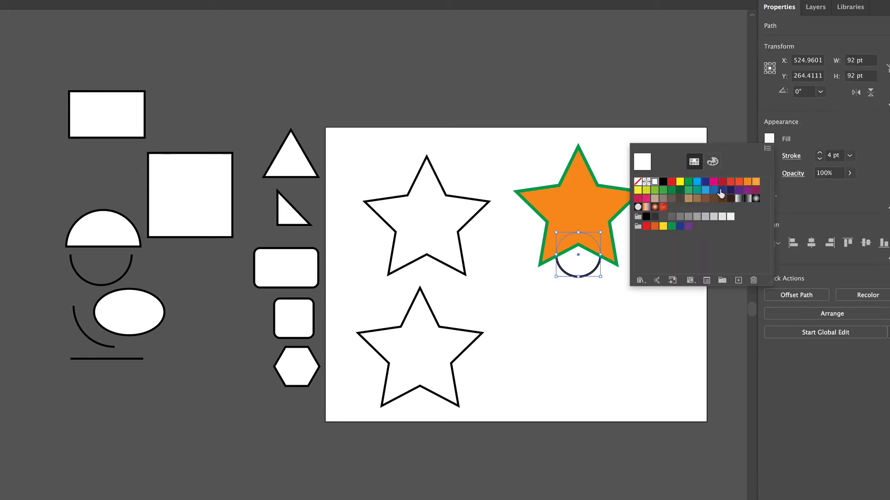
click(721, 182)
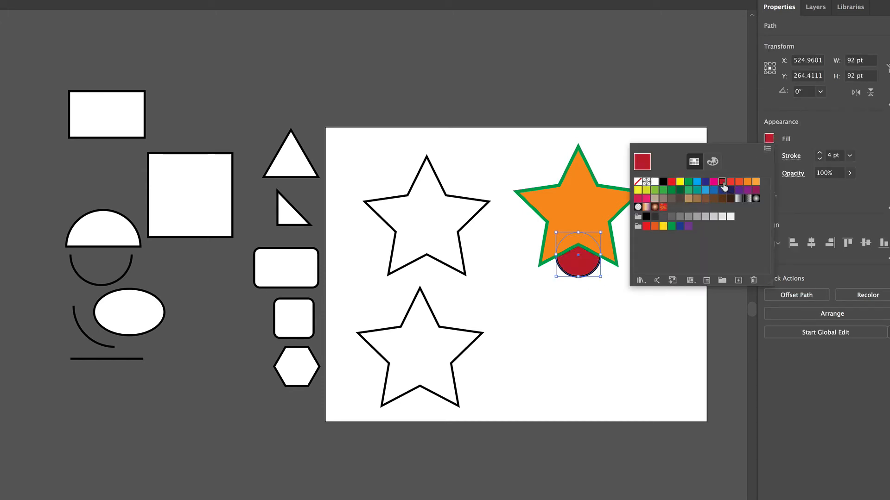
click(581, 347)
click(565, 332)
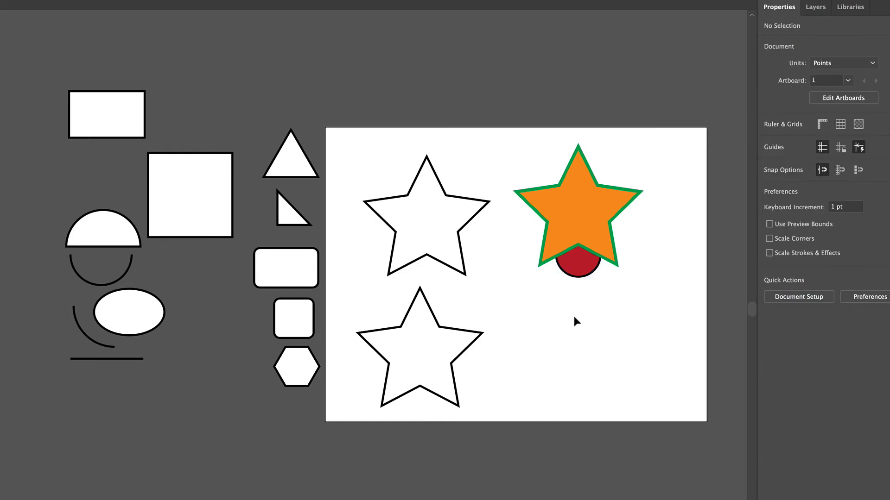
Step: Try moving the red circle out below the orange star and back to its place behind the bottom notch
drag(576, 273, 554, 319)
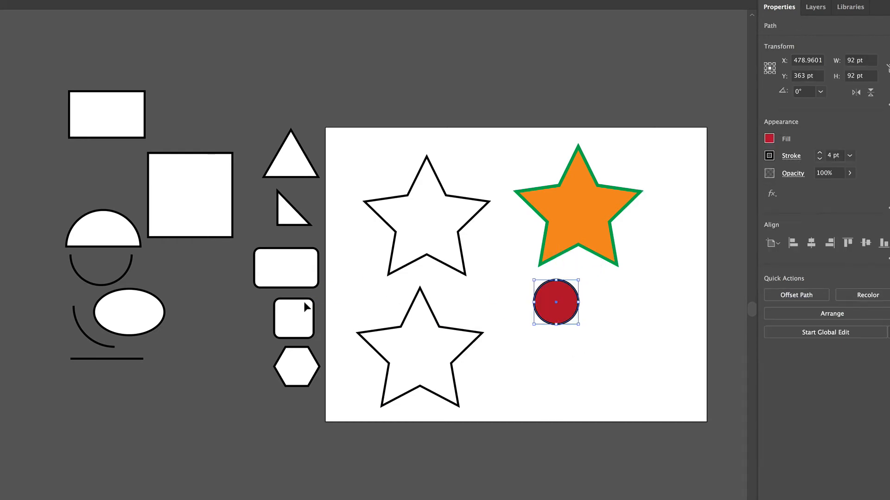
drag(555, 318, 575, 271)
click(536, 330)
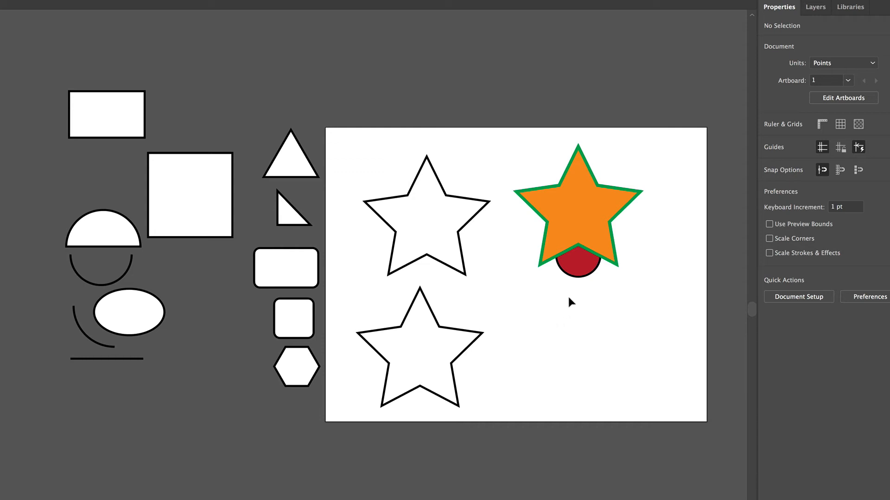
Step: Try pulling the red circle out again and placing it completely behind the orange star
click(579, 273)
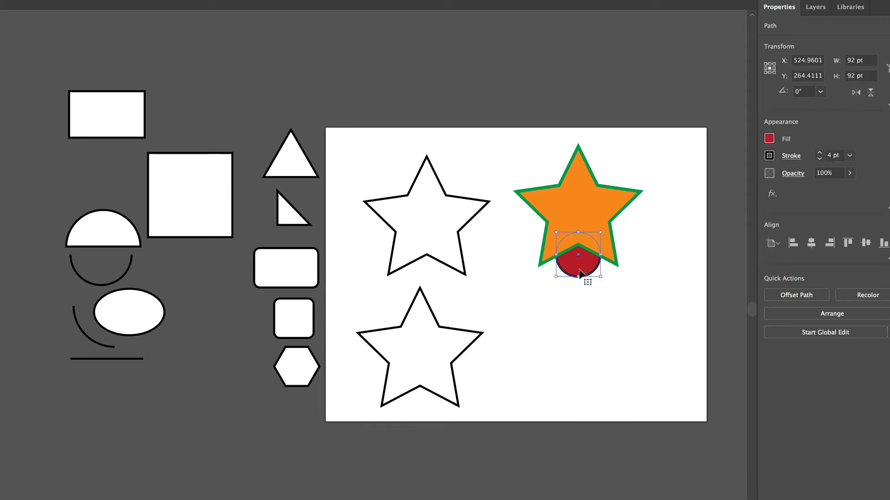
drag(579, 274, 574, 229)
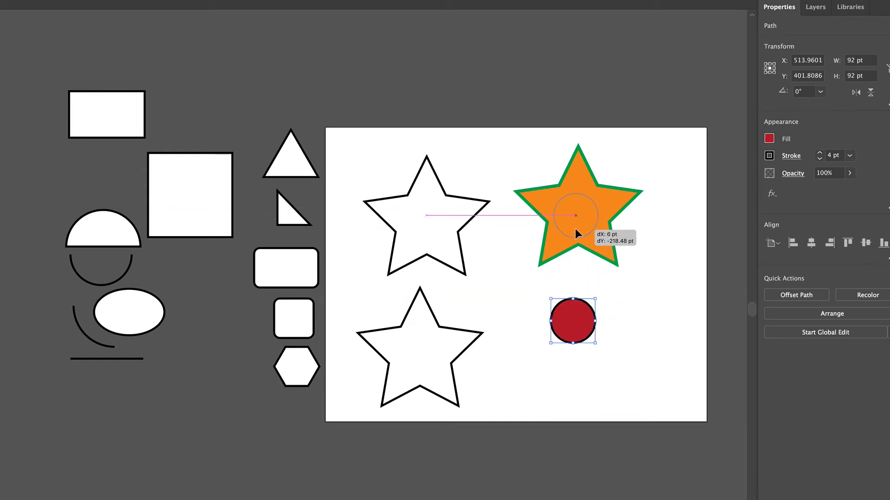
click(579, 293)
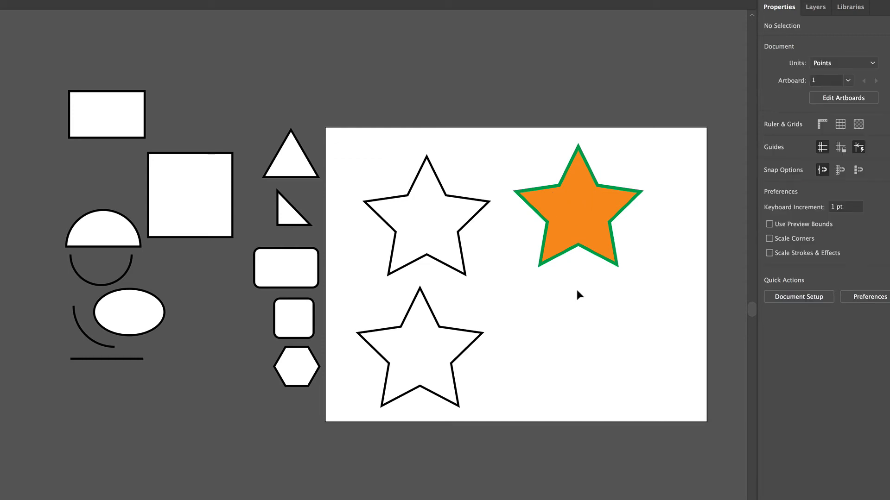
Step: Move the orange star down the artboard and reposition the red circle partly behind its bottom notch
drag(582, 240, 581, 321)
drag(570, 232, 578, 358)
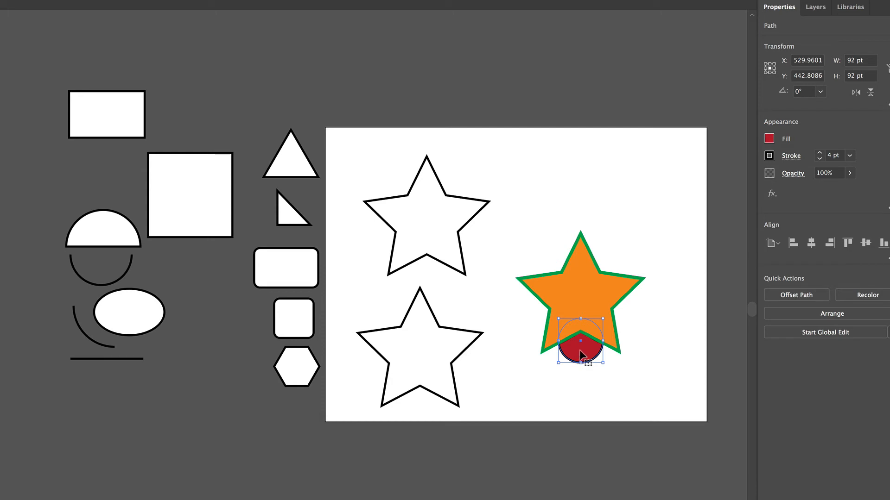
Step: Bring the red circle to the front so it stacks above the orange star
right_click(580, 353)
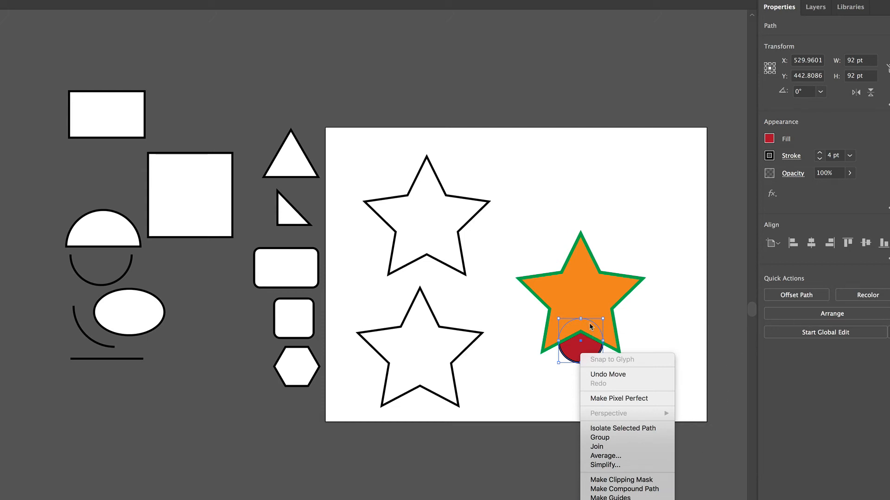
click(635, 319)
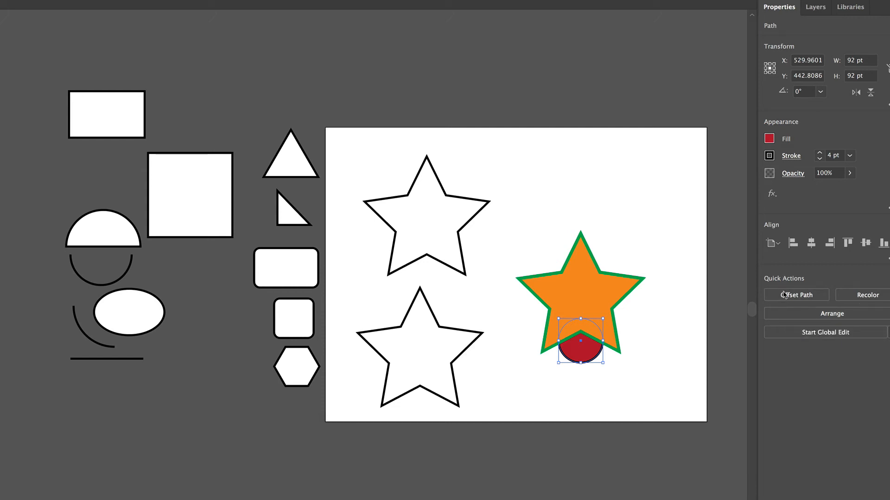
click(786, 317)
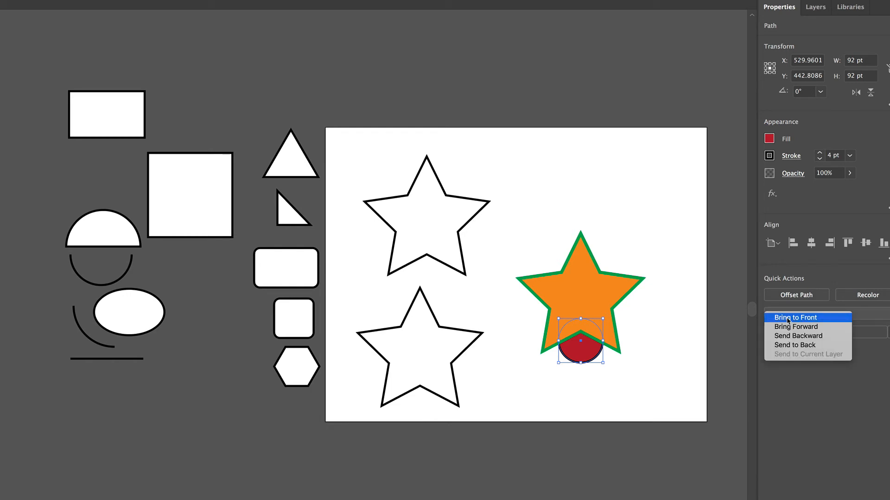
click(788, 318)
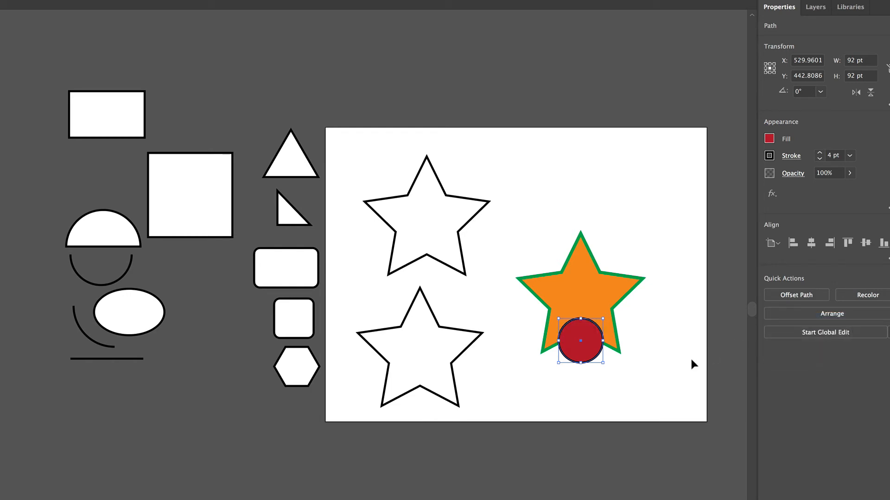
Step: Move the red circle up onto the orange star's centre, then back down over its bottom notch
drag(586, 359, 586, 320)
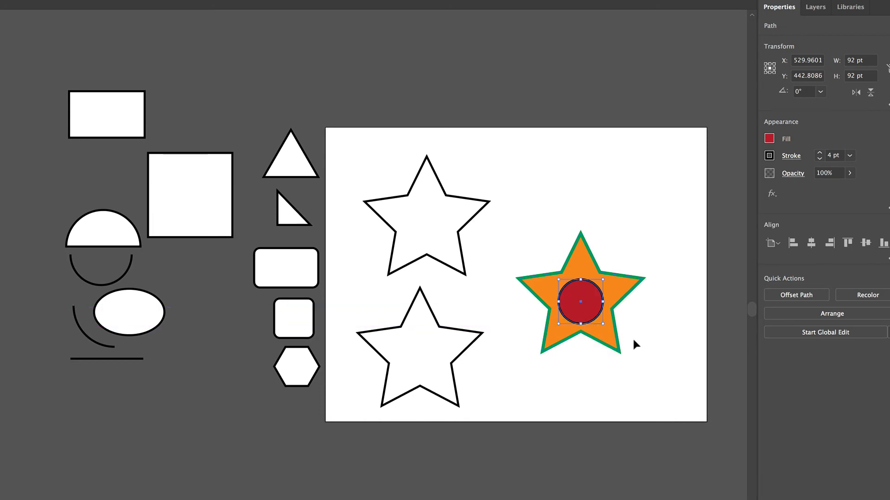
click(640, 331)
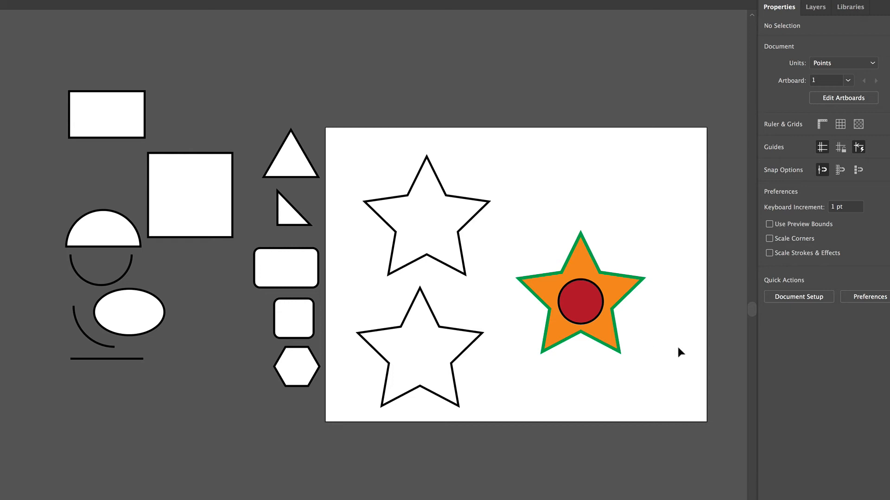
drag(585, 317, 586, 345)
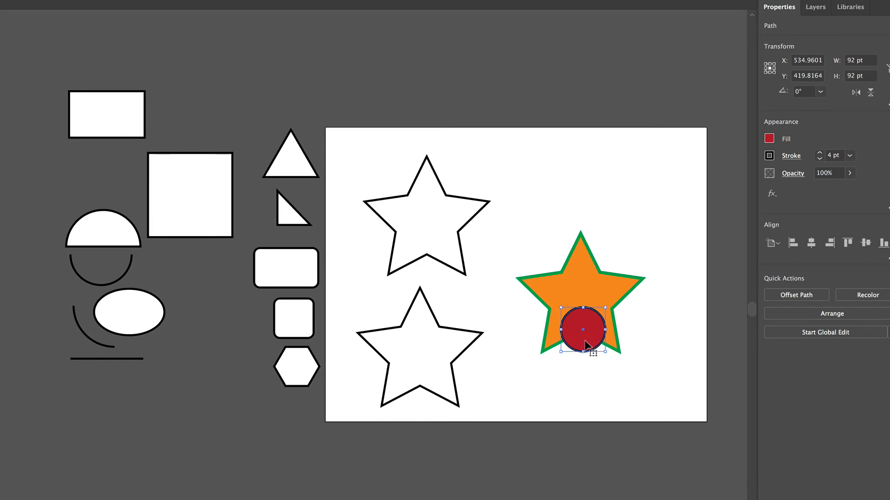
Step: Send the red circle to the back and centre it slightly lower beneath the orange star's bottom notch
click(787, 318)
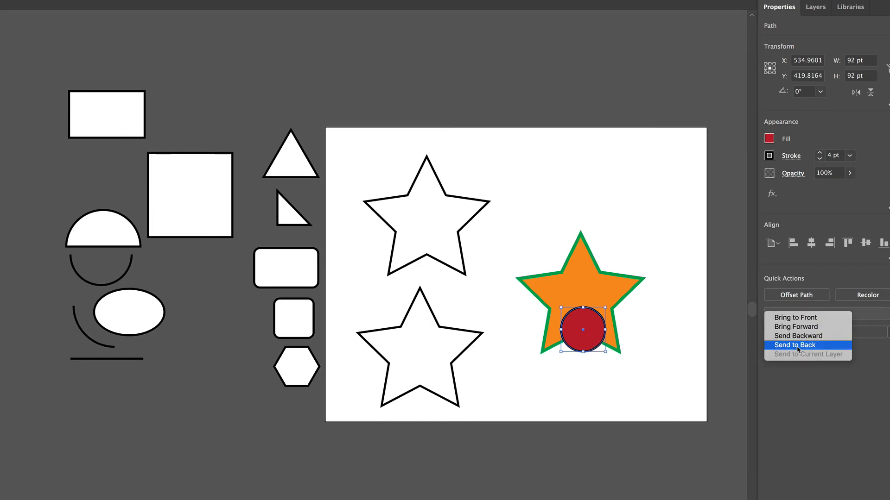
click(798, 346)
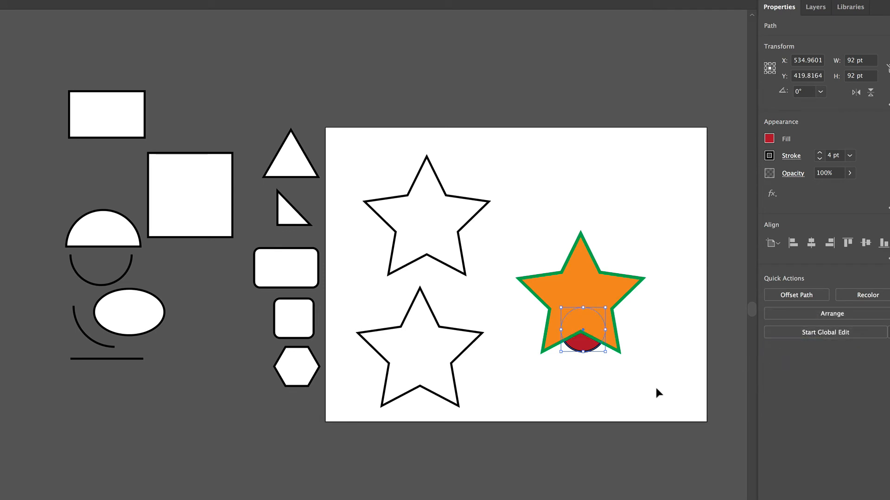
click(627, 390)
drag(582, 351, 583, 350)
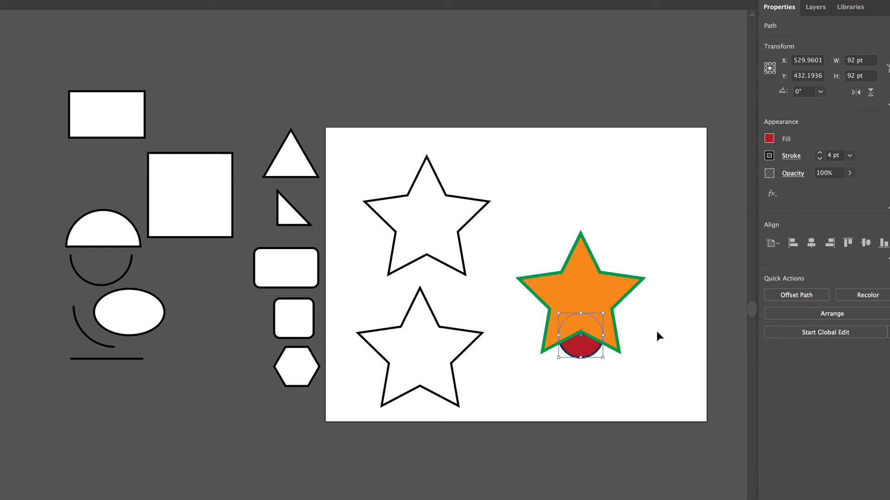
Step: Zoom in and out on the star's bottom notch to inspect the red circle's outline behind it
key(a)
key(super+equal)
key(super+equal)
key(super+equal)
key(super+equal)
key(super+equal)
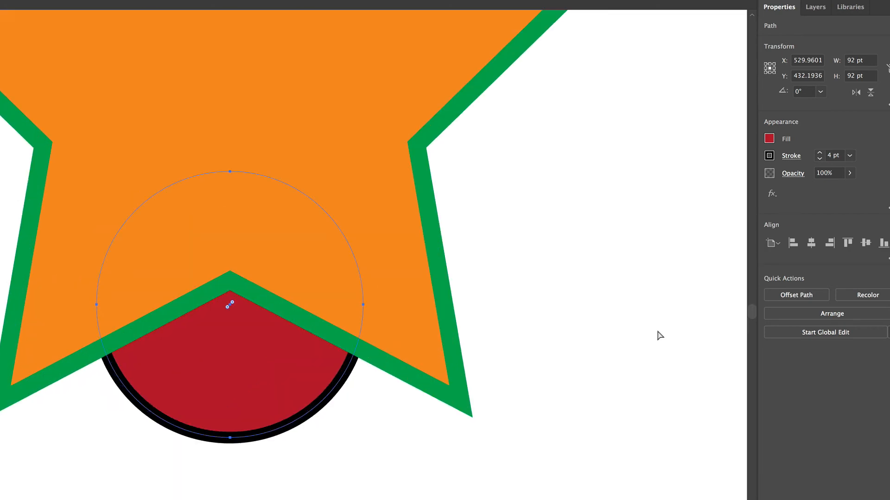
key(super+minus)
key(super+minus)
key(super+minus)
key(super+minus)
key(super+minus)
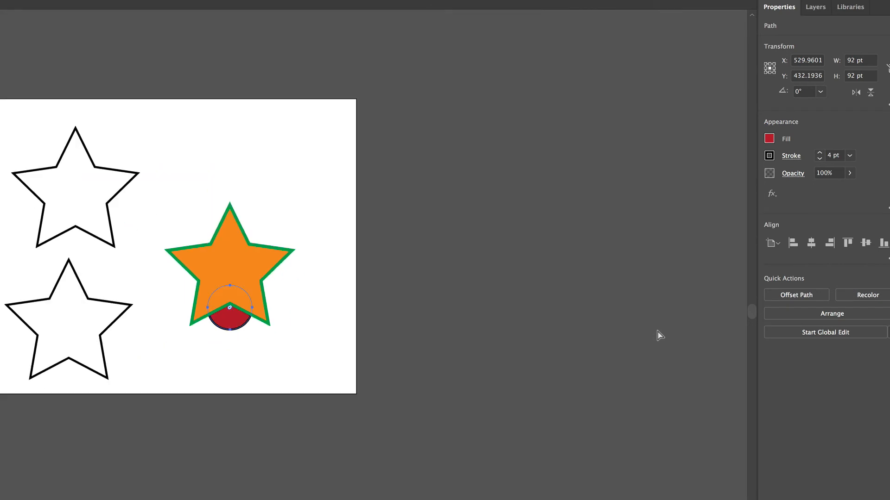
key(super+equal)
key(super+equal)
key(super+equal)
key(super+equal)
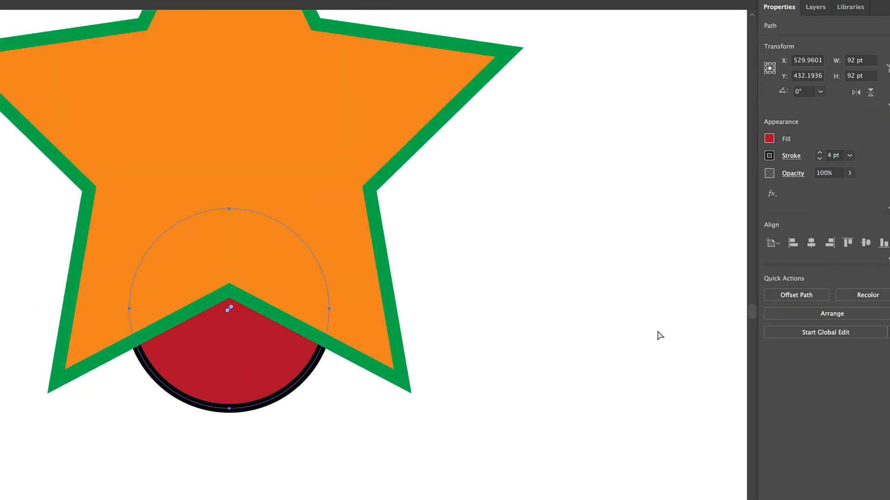
Step: Deselect the red circle and examine the enlarged overlap with the orange star without its bounding box
key(v)
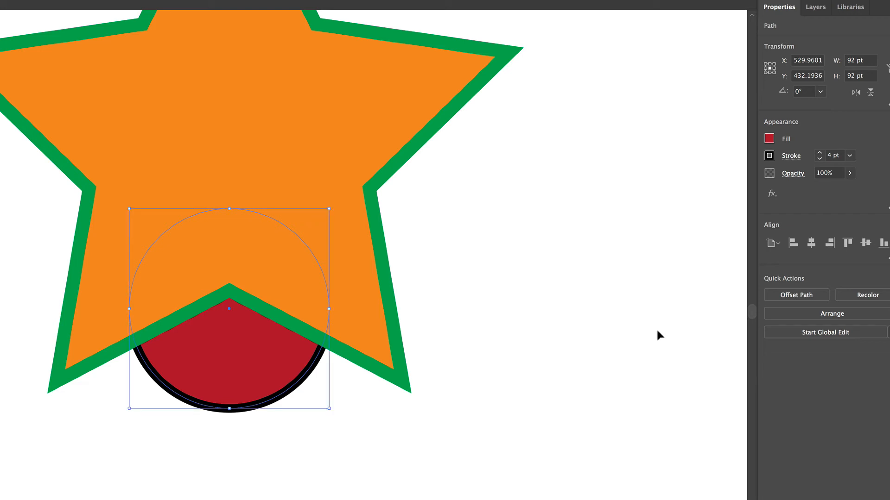
key(space)
mouse_move(399, 447)
mouse_down()
mouse_move(438, 419)
mouse_move(460, 284)
mouse_move(292, 235)
mouse_move(312, 449)
mouse_move(465, 437)
mouse_move(455, 319)
mouse_move(298, 351)
mouse_move(368, 497)
mouse_move(500, 402)
mouse_move(393, 356)
mouse_move(341, 461)
mouse_move(469, 454)
mouse_move(402, 371)
mouse_move(445, 481)
mouse_move(431, 413)
mouse_move(447, 412)
mouse_move(389, 451)
mouse_move(519, 405)
mouse_move(363, 453)
mouse_move(487, 425)
mouse_move(387, 416)
mouse_move(397, 442)
mouse_up()
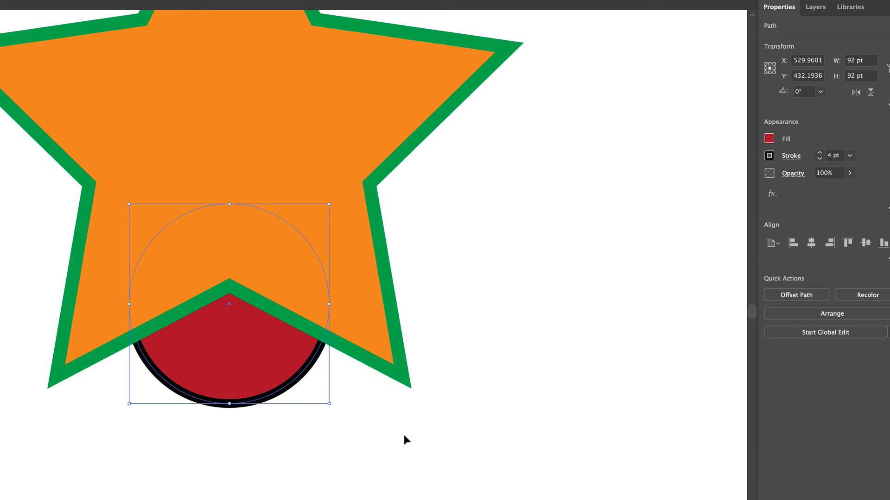
click(404, 434)
key(space)
drag(387, 443, 367, 425)
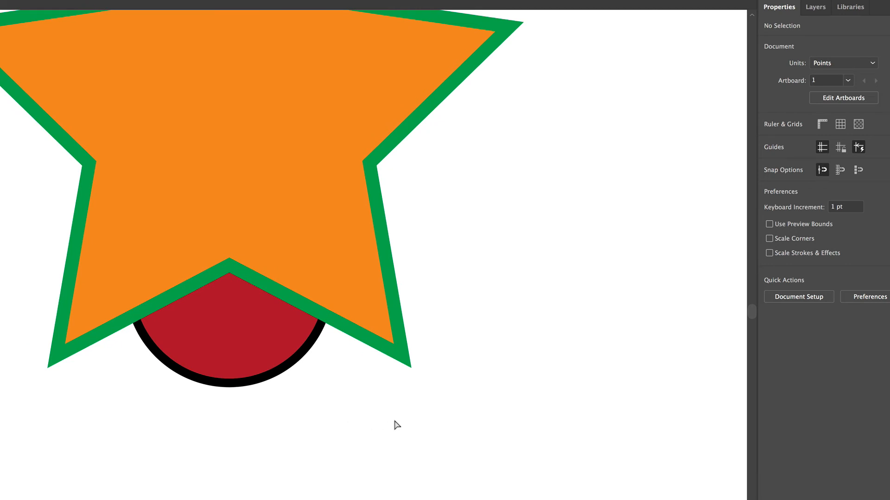
Step: Return to a view of the whole artboard with the surrounding shapes and hide all panels
key(super+minus)
key(super+minus)
key(super+minus)
key(super+minus)
key(space)
drag(268, 367, 402, 446)
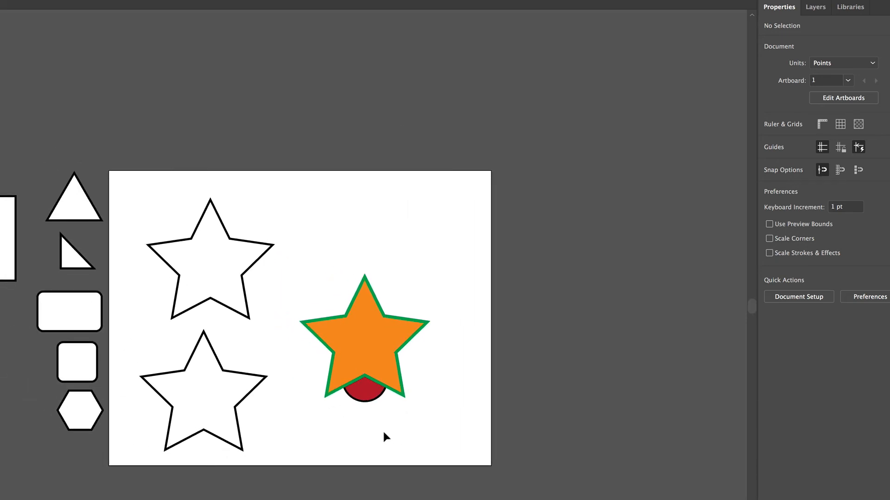
key(Tab)
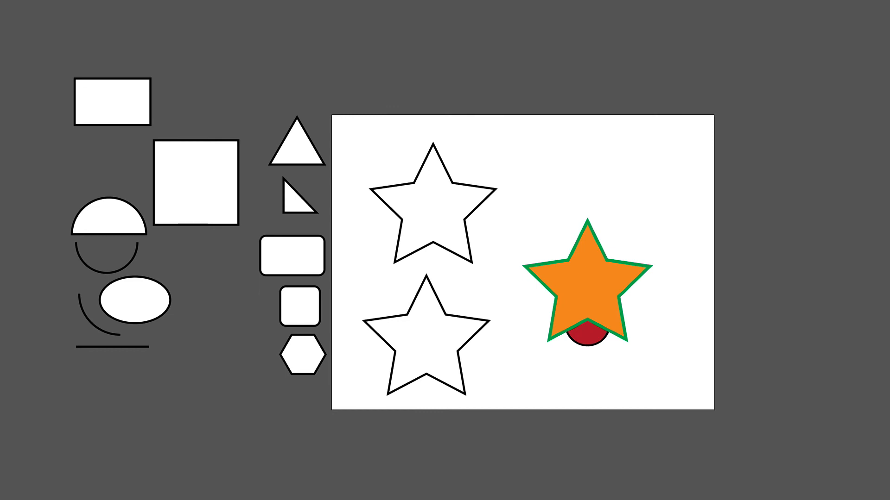
Step: Start opening another file, browse to My Drive on Google Drive and sort its contents by name
click(0, 0)
click(9, 0)
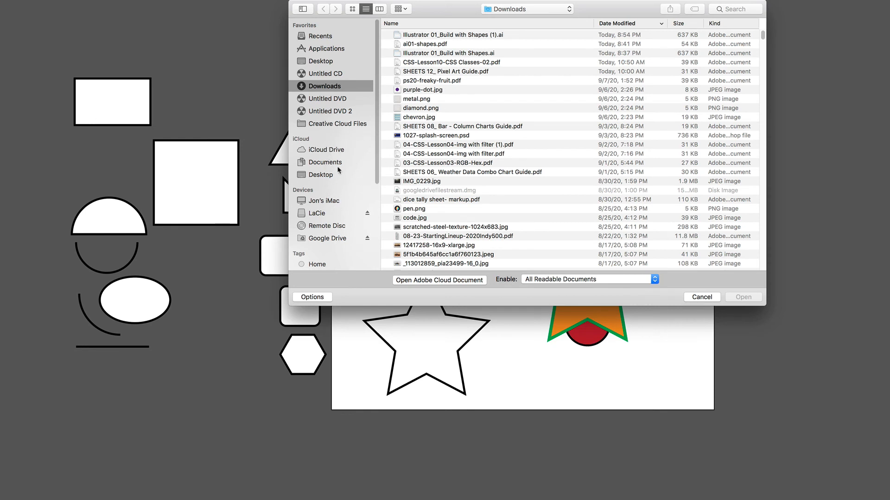
scroll(338, 169, down, 5)
click(325, 103)
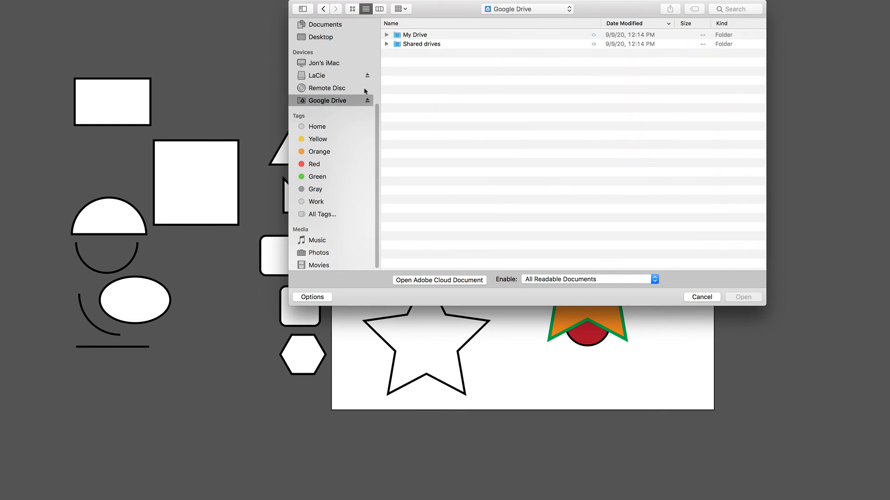
double_click(418, 36)
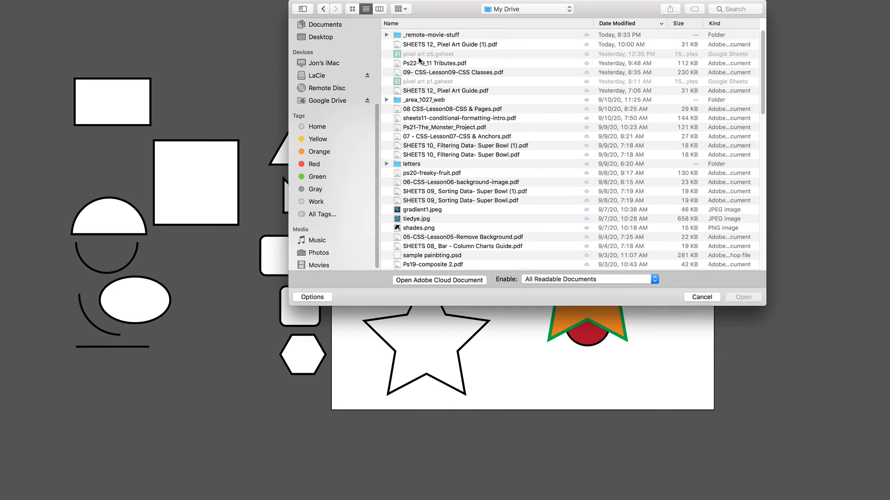
click(484, 25)
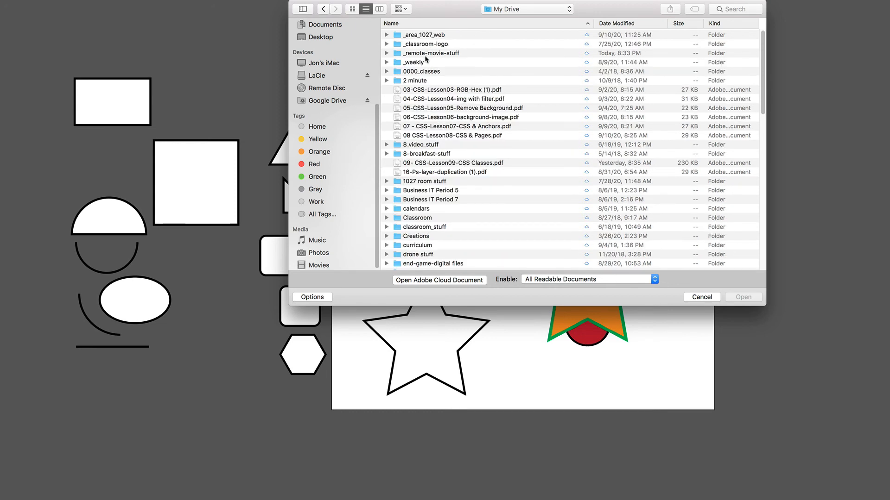
Step: Open Illustrator Shapes demo.ai from 0000_classes, Digital_Media_Production, 02-Illustrator, Project 1- Shapes
click(424, 72)
double_click(424, 72)
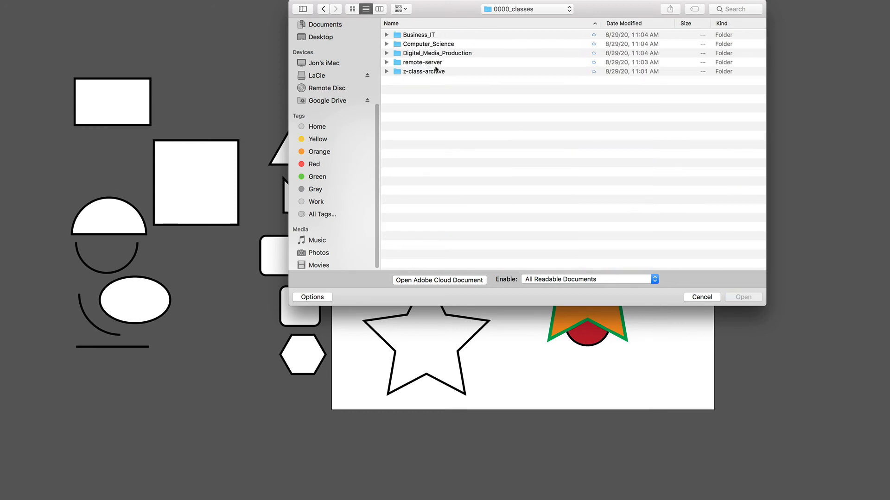
double_click(430, 53)
double_click(430, 53)
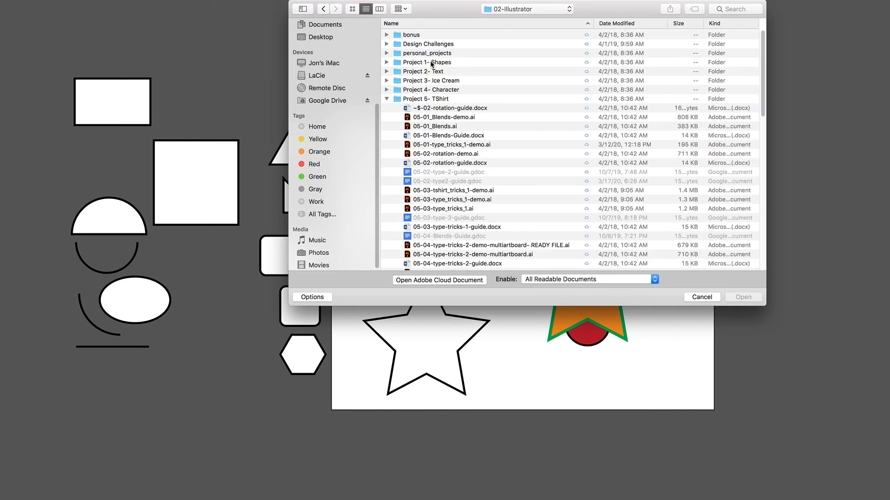
double_click(432, 62)
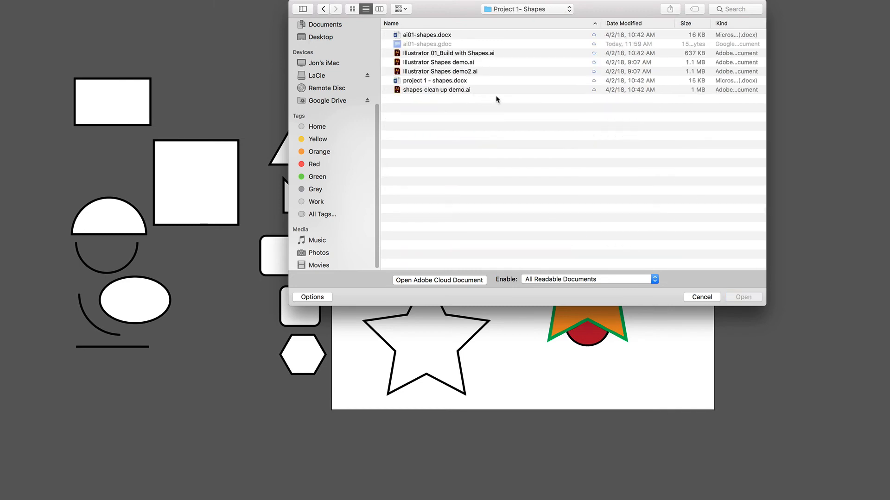
click(464, 64)
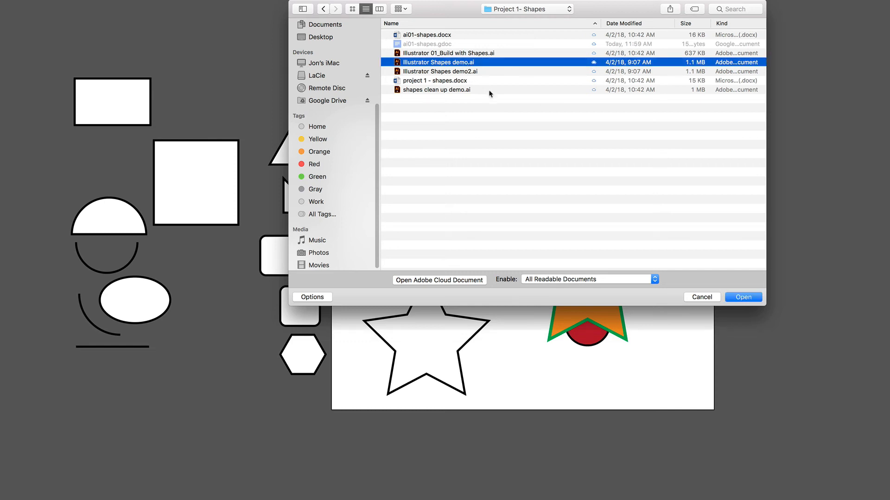
click(743, 297)
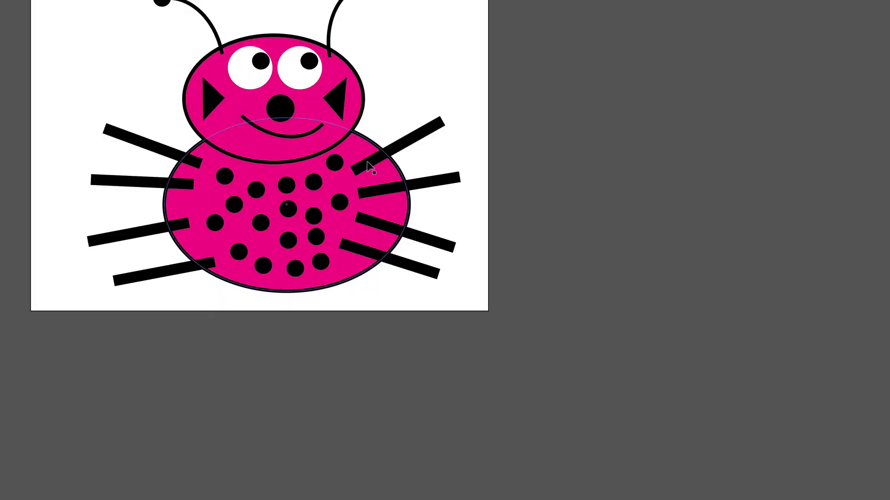